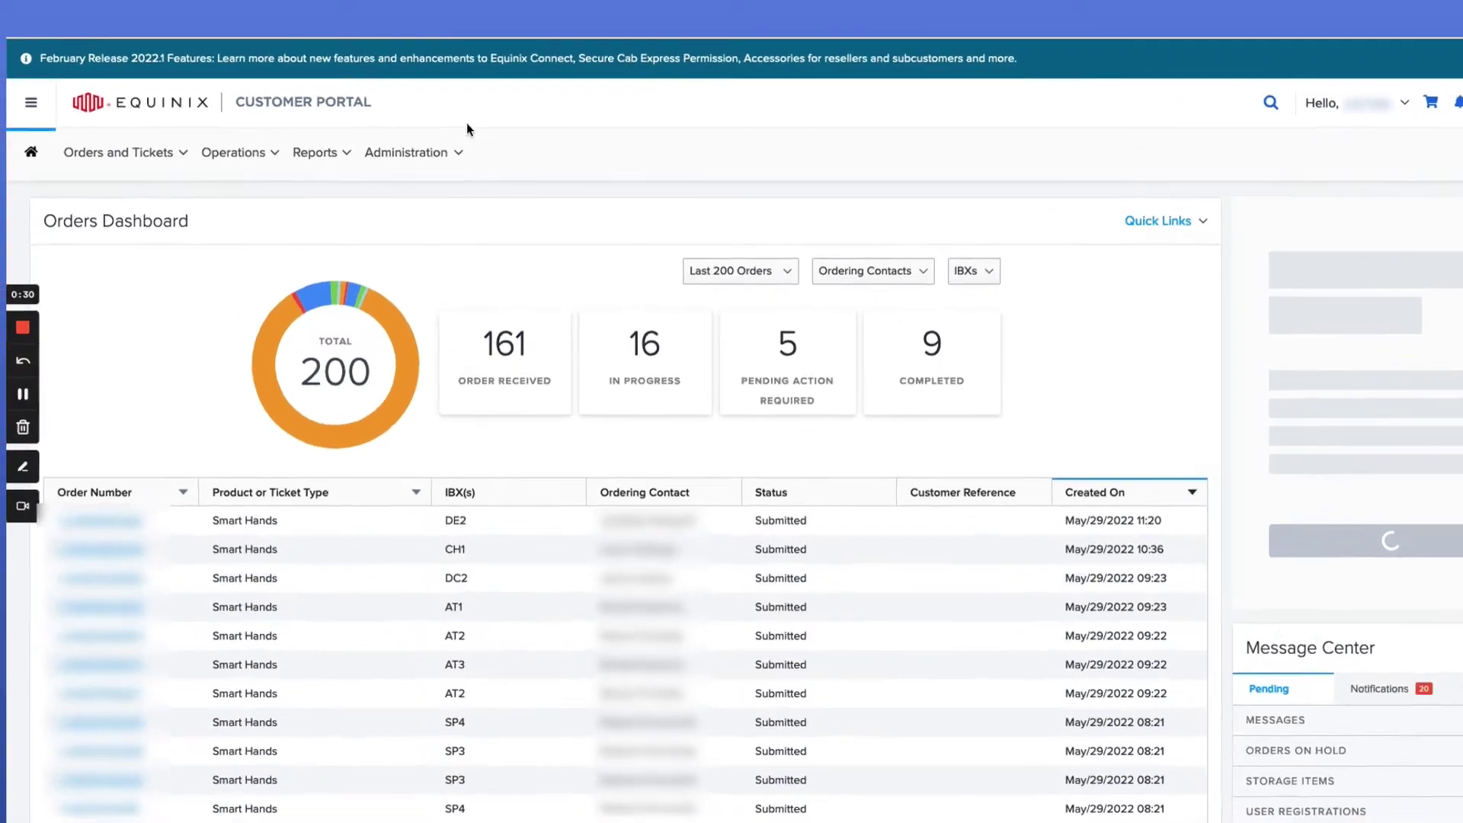
Open the permissions of the first user listed in User Management.
click(418, 149)
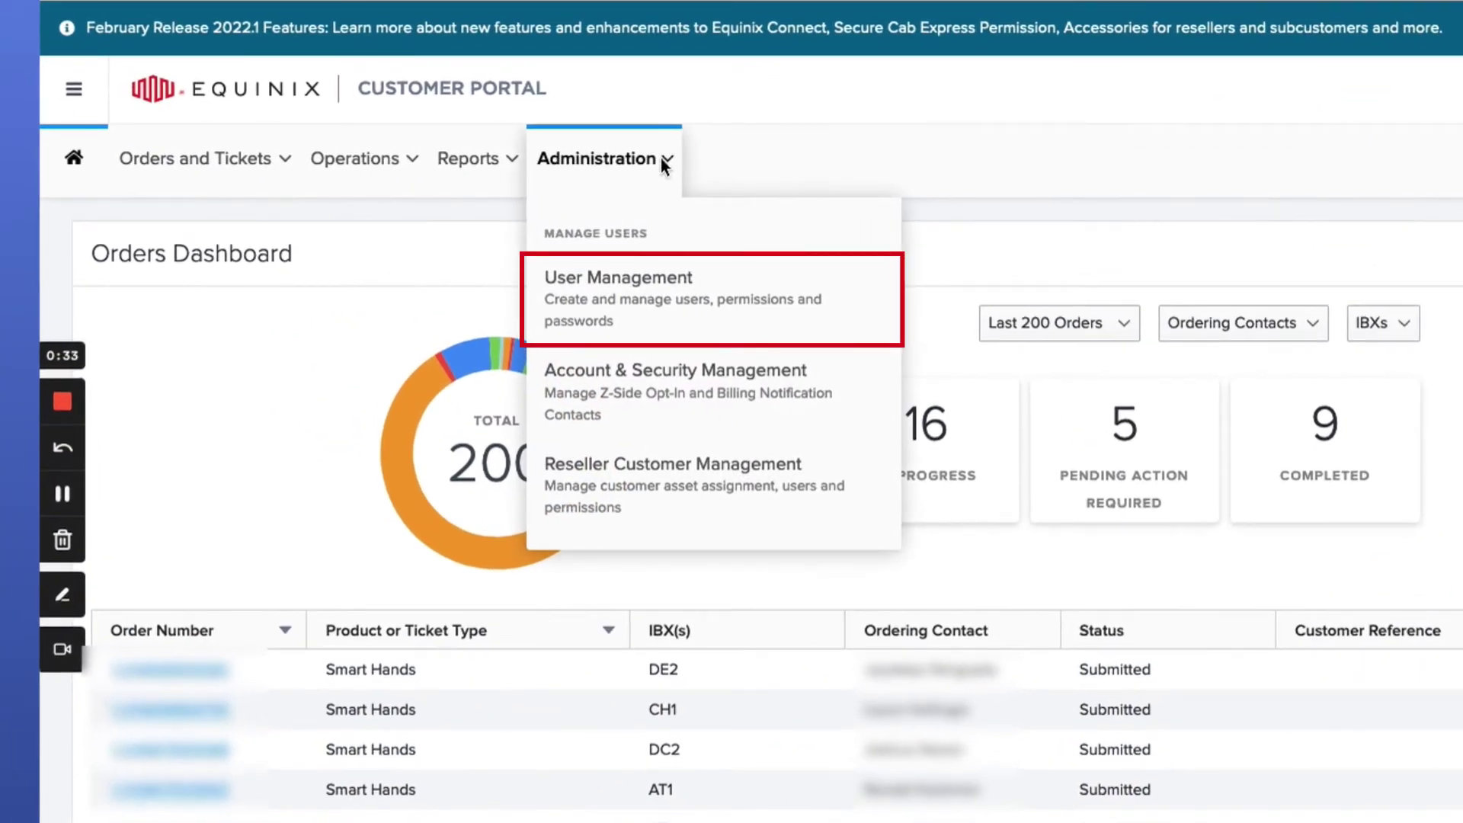
click(642, 285)
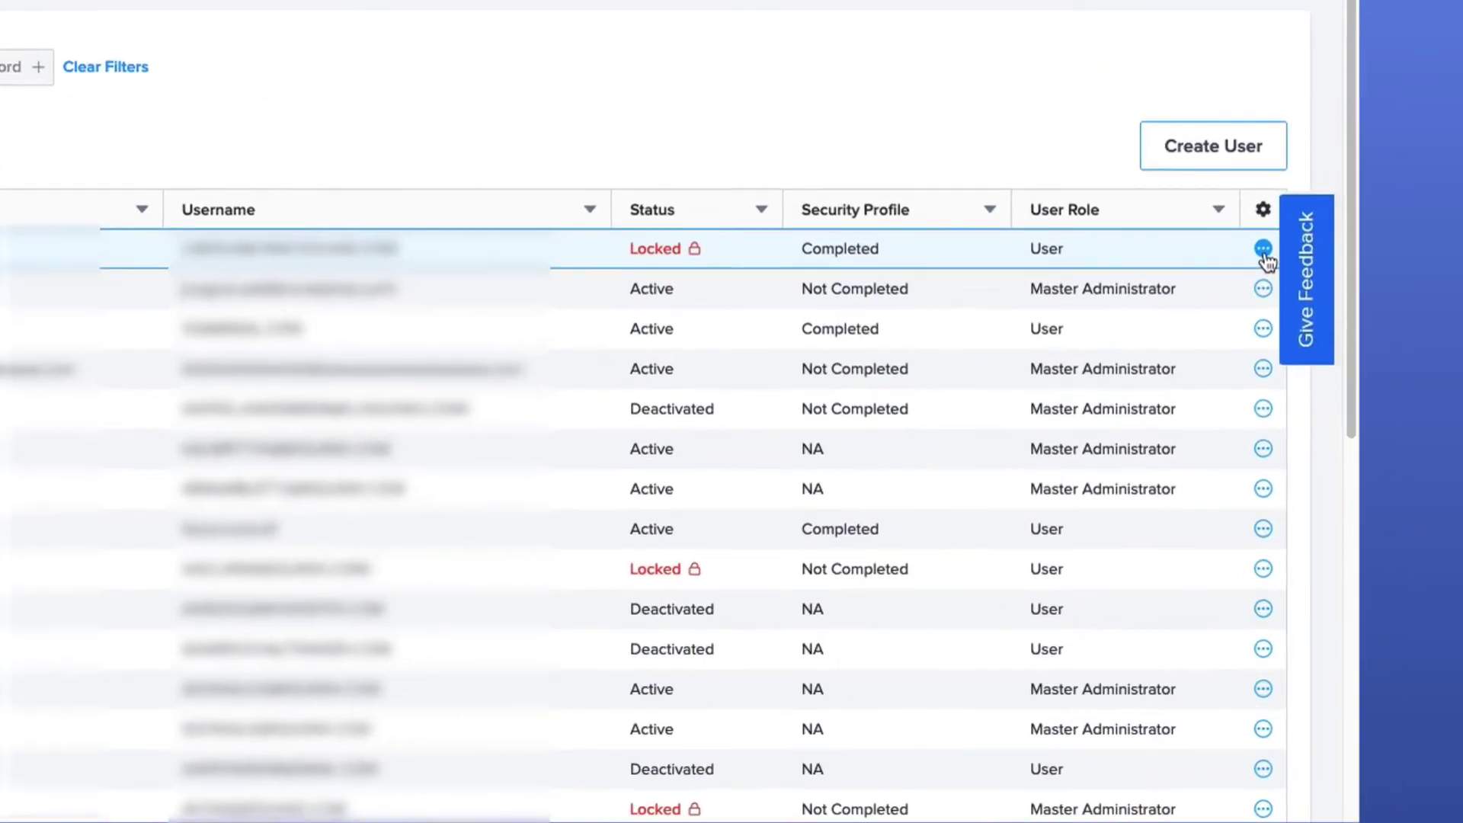
click(1263, 251)
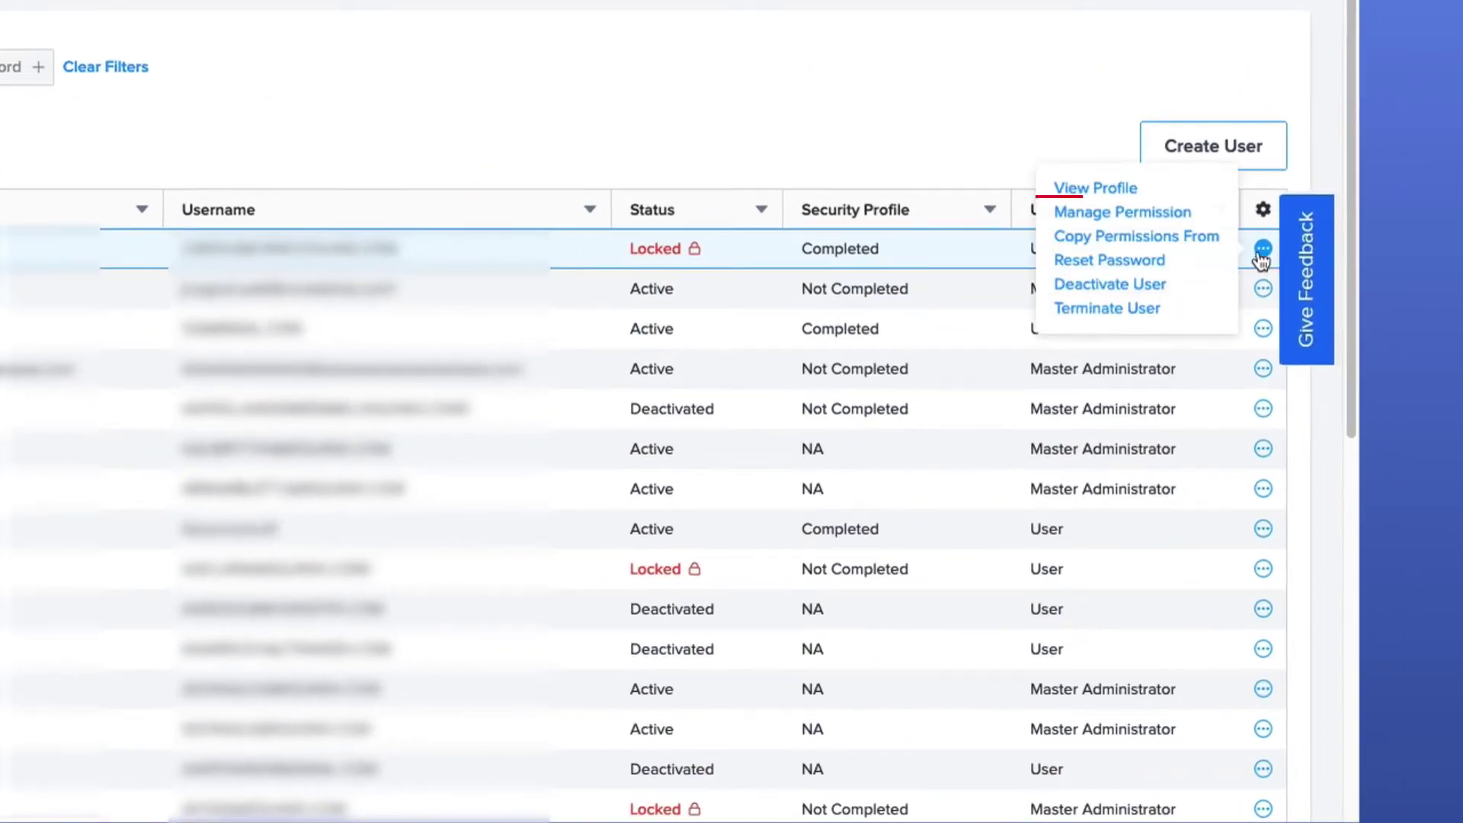
click(1170, 217)
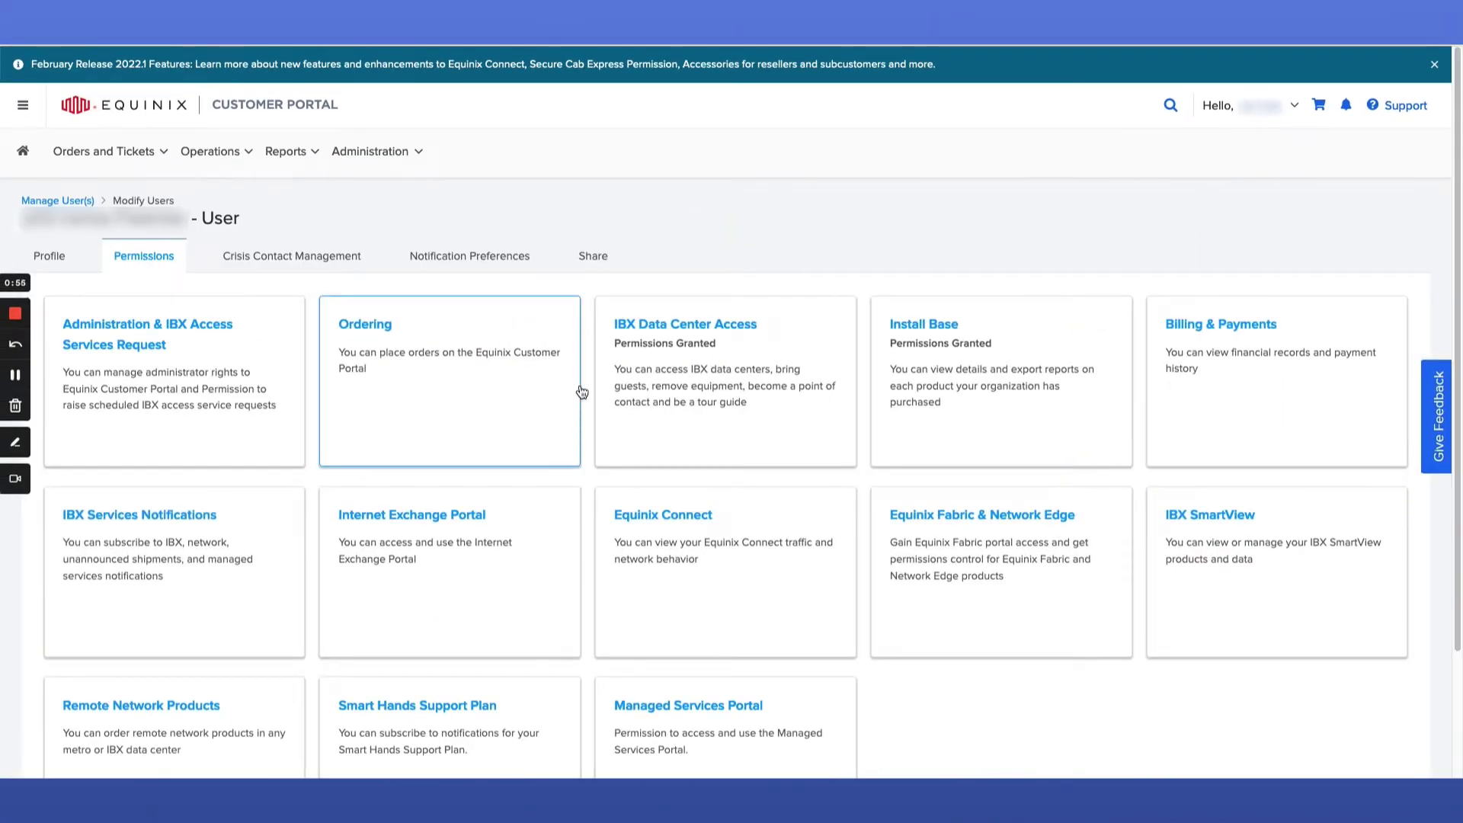
Grant the user the View Install Base permission for the AT2 IBX account and submit the change.
click(913, 329)
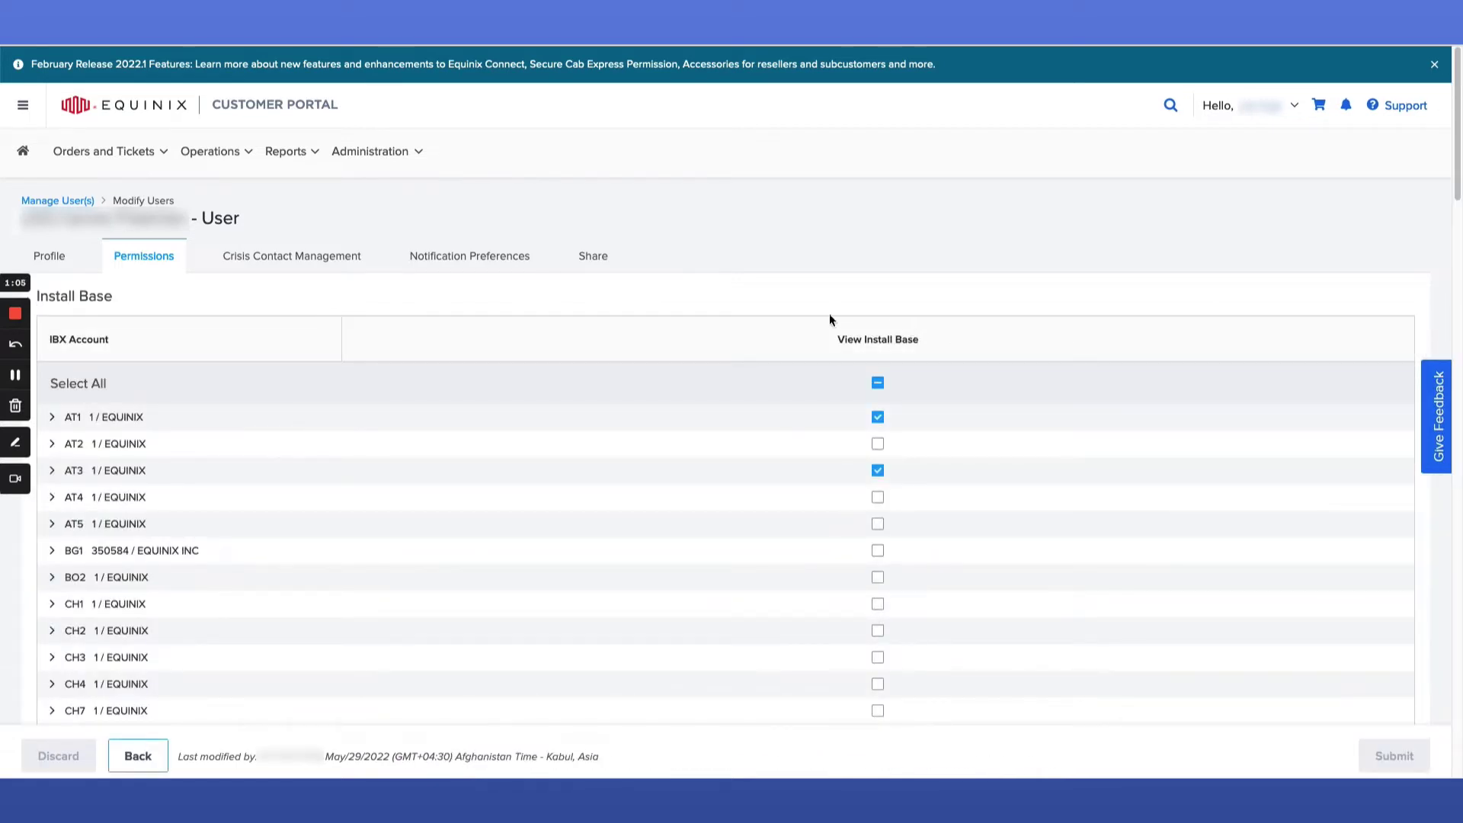
scroll(563, 338, down, 1)
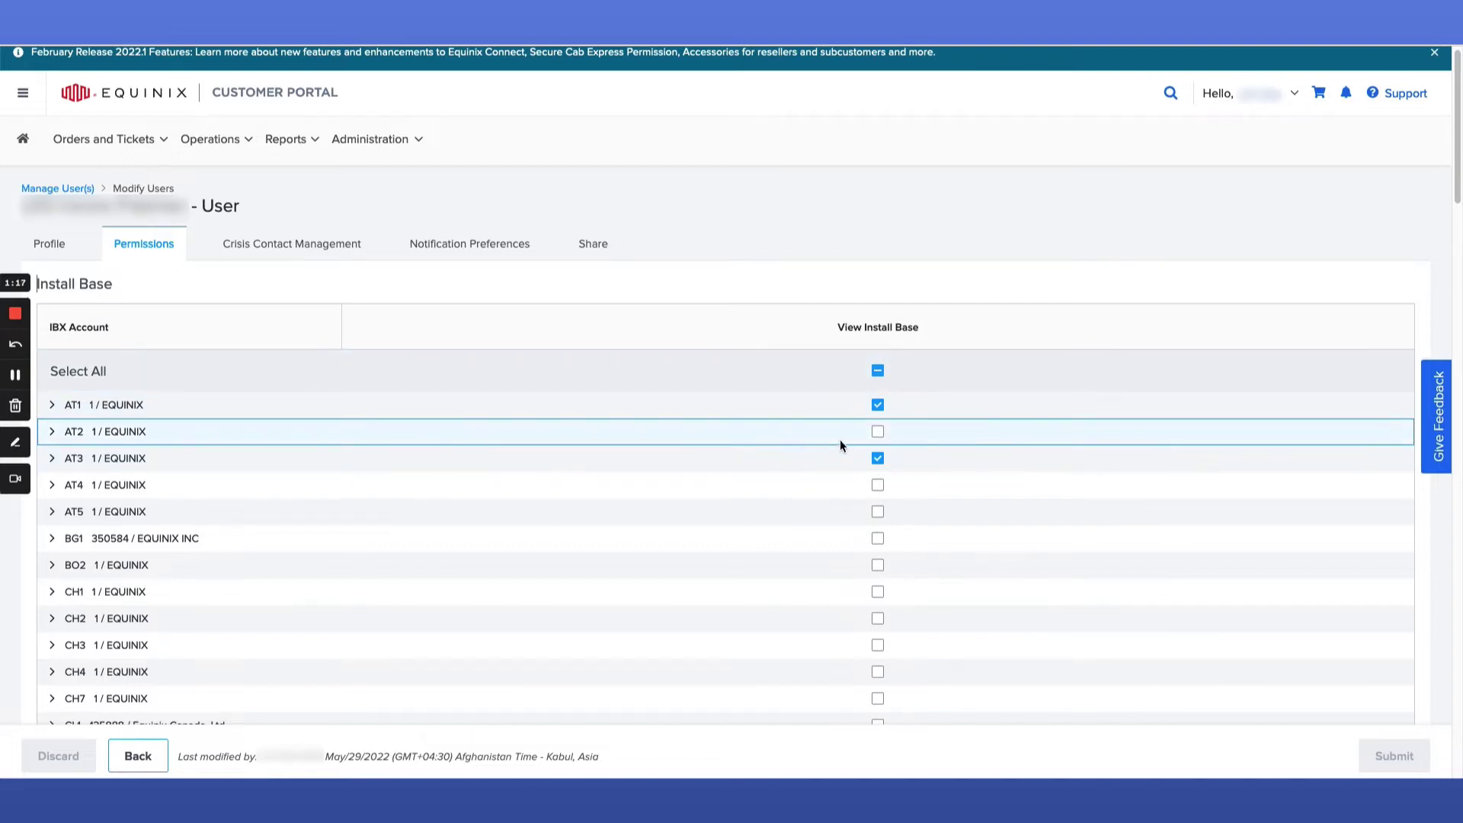
click(877, 432)
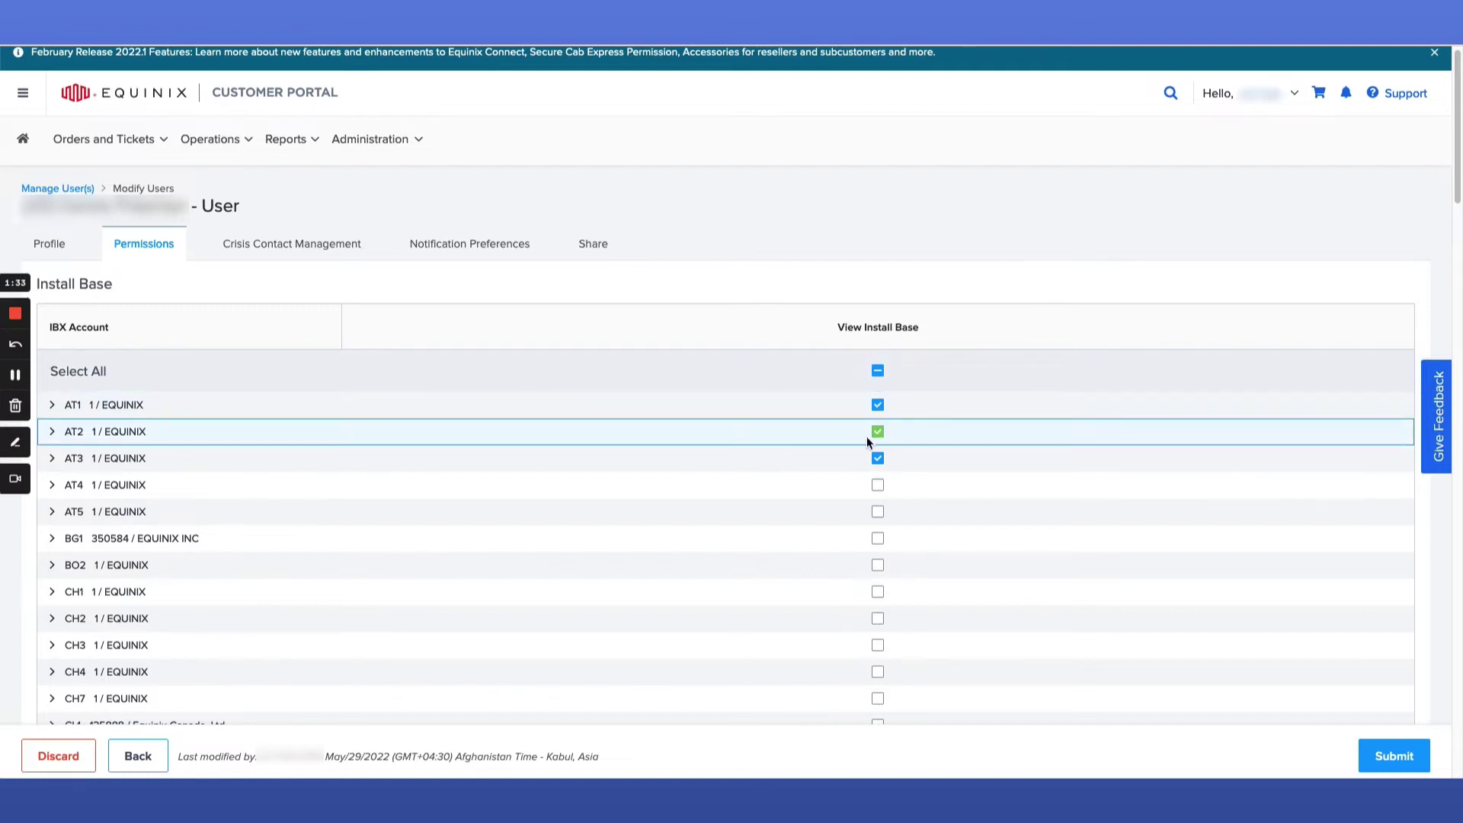
click(1380, 758)
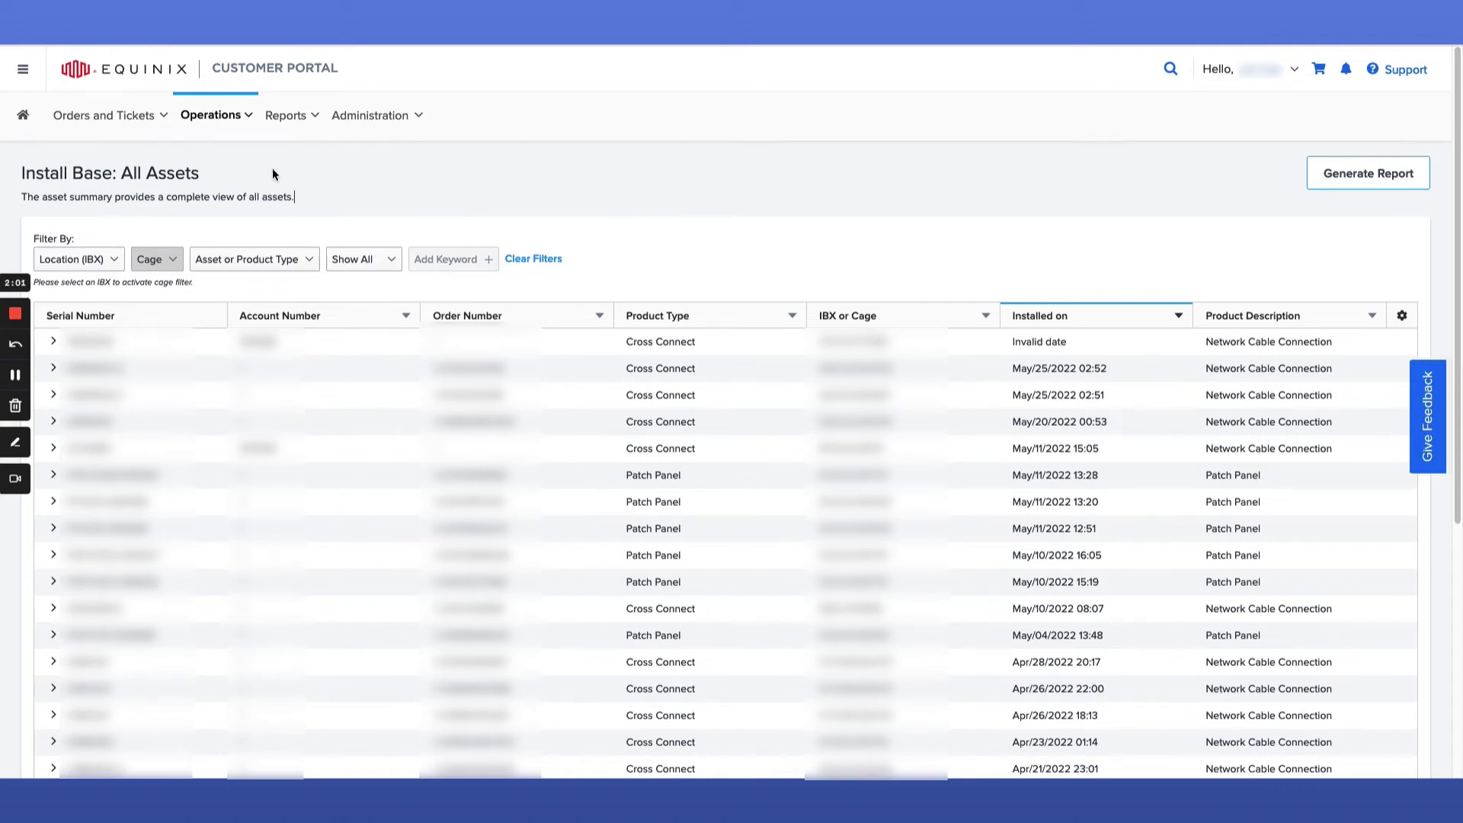
Filter the Install Base asset list by the IBX location AT1.
mouse_move(235, 112)
scroll(836, 222, down, 1)
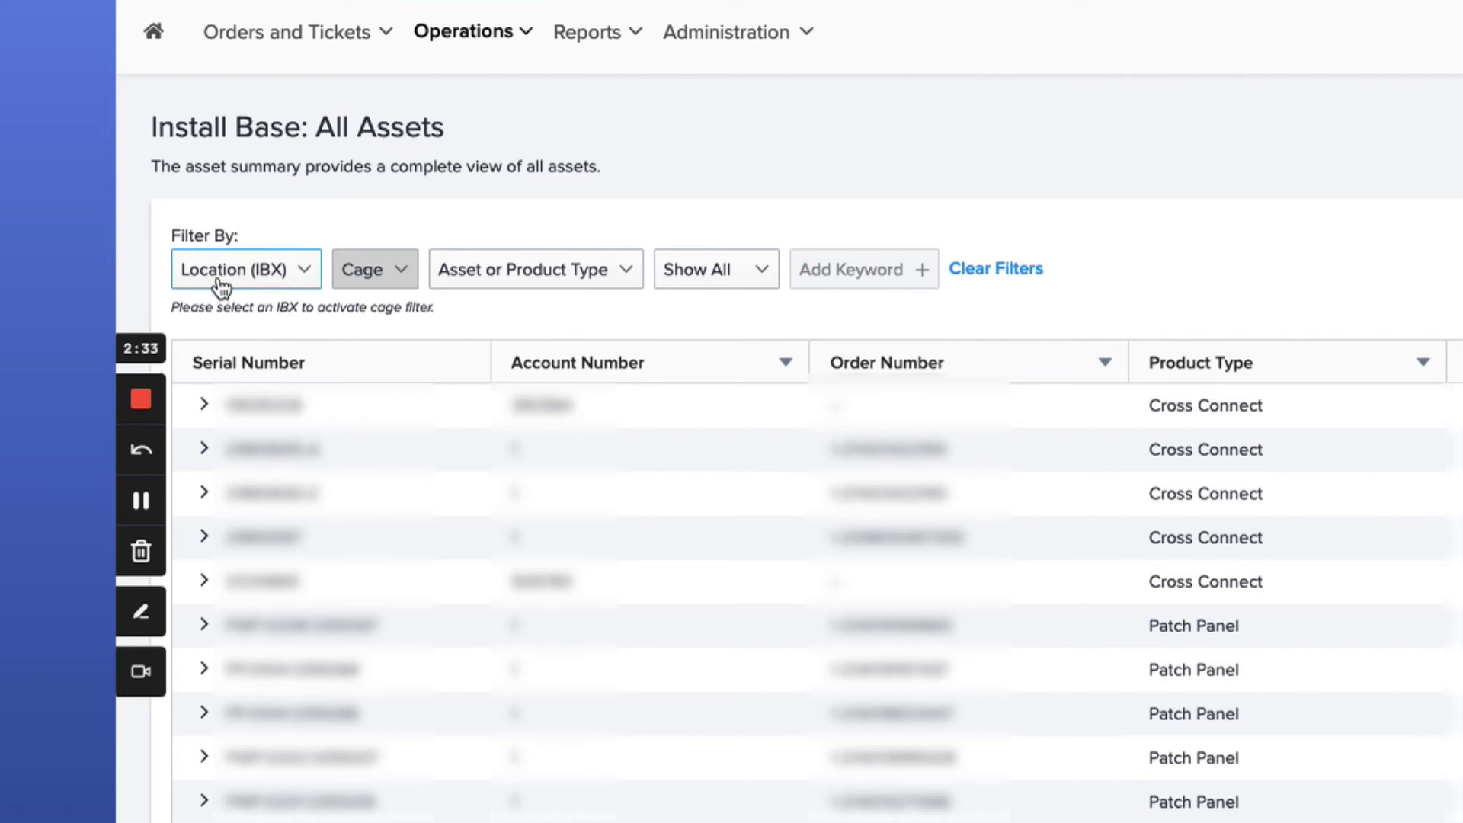
click(280, 275)
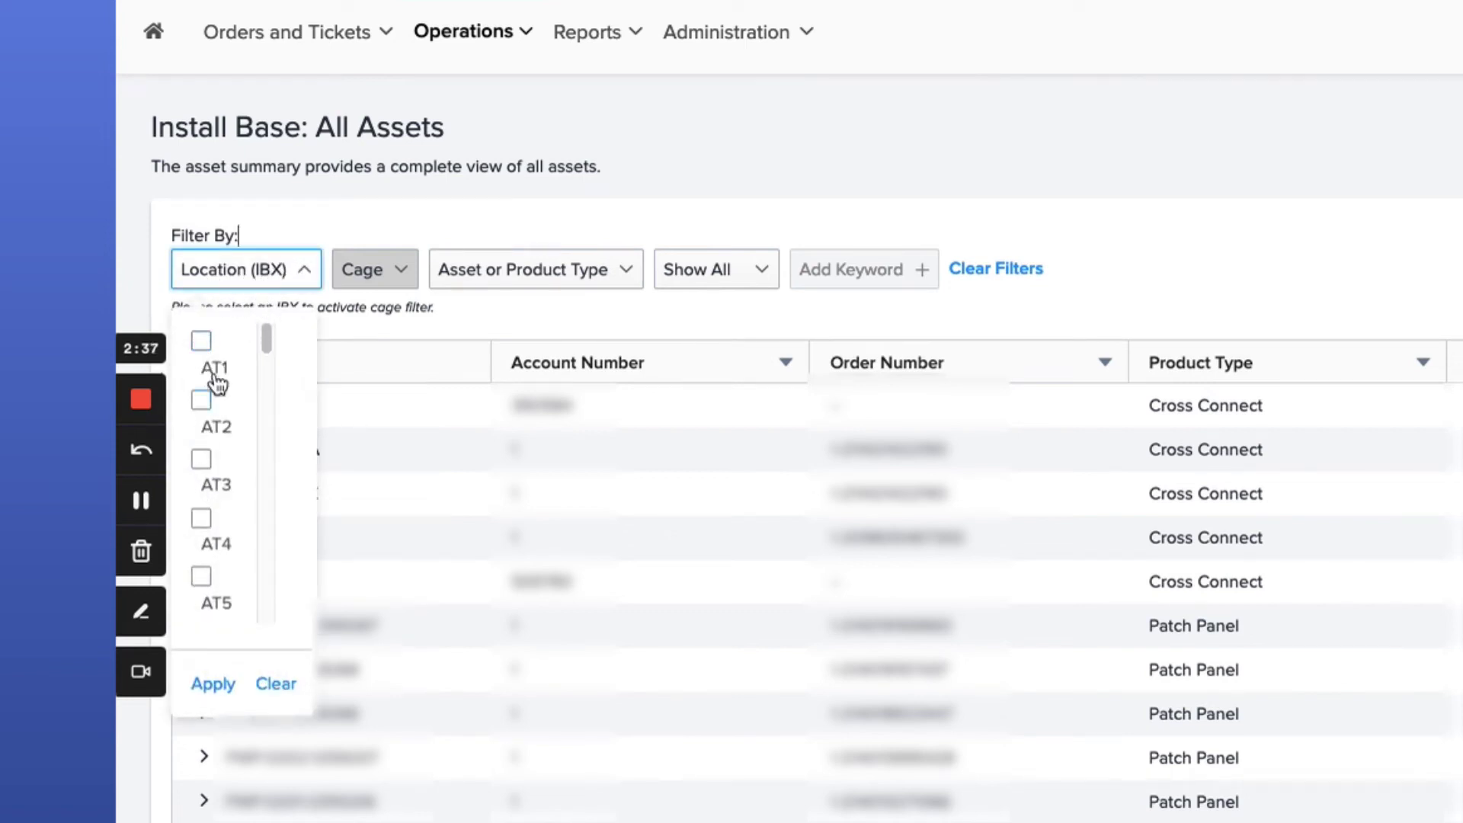
scroll(216, 450, down, 1)
scroll(217, 450, up, 1)
click(206, 343)
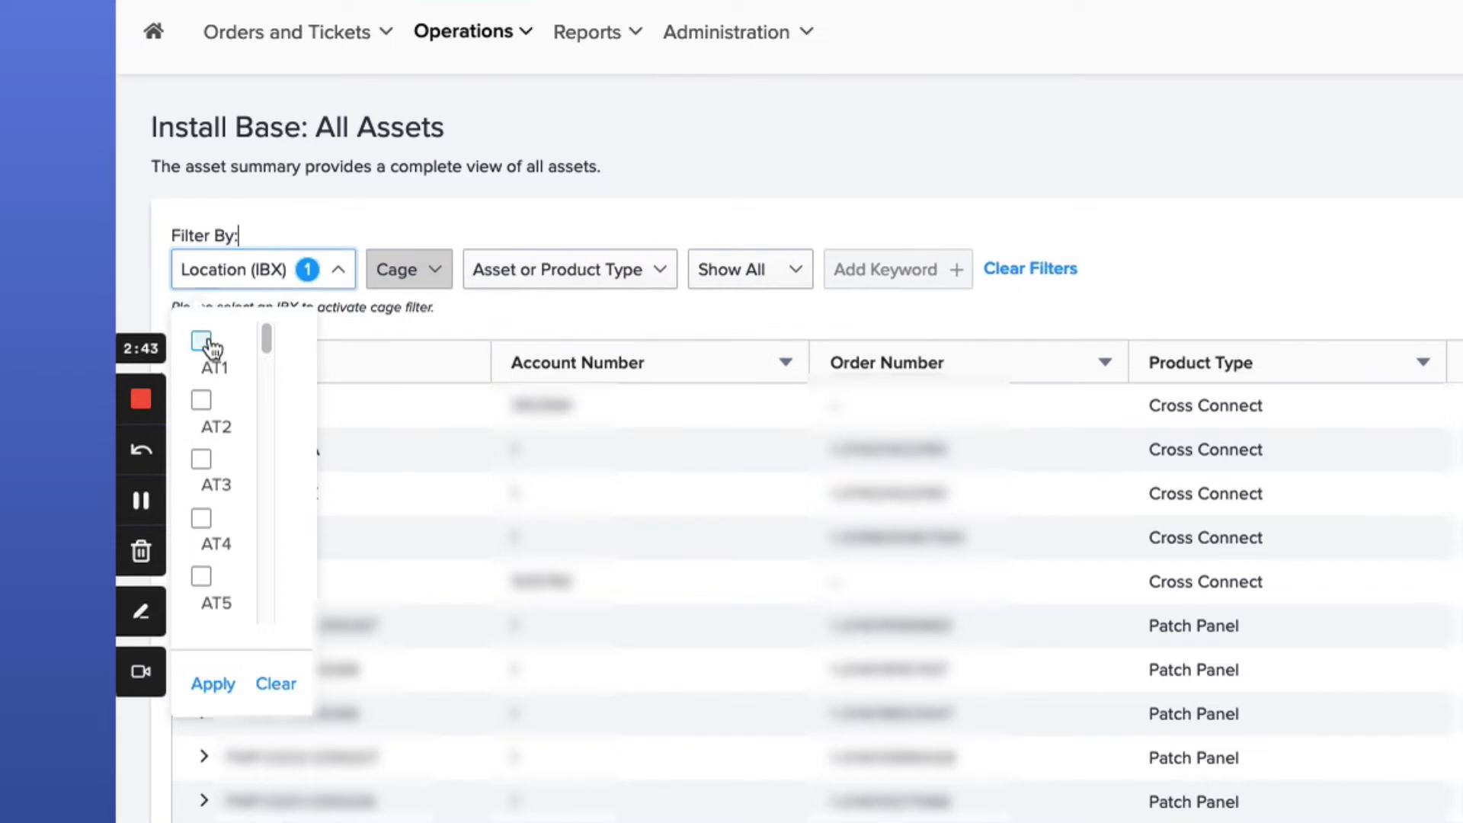
click(207, 684)
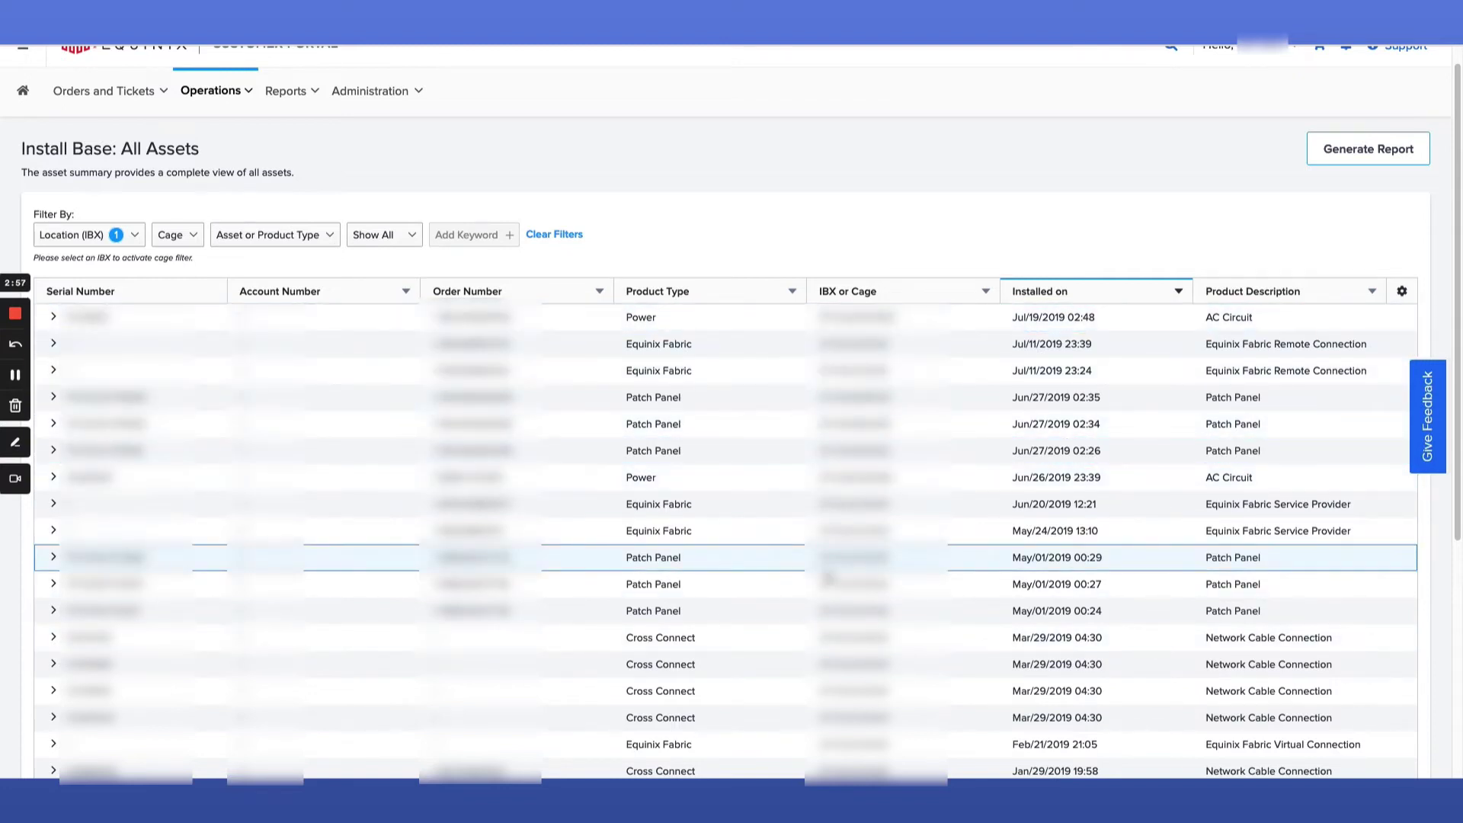
Review the options of the Cage filter and the Asset or Product Type filter without applying any.
click(183, 237)
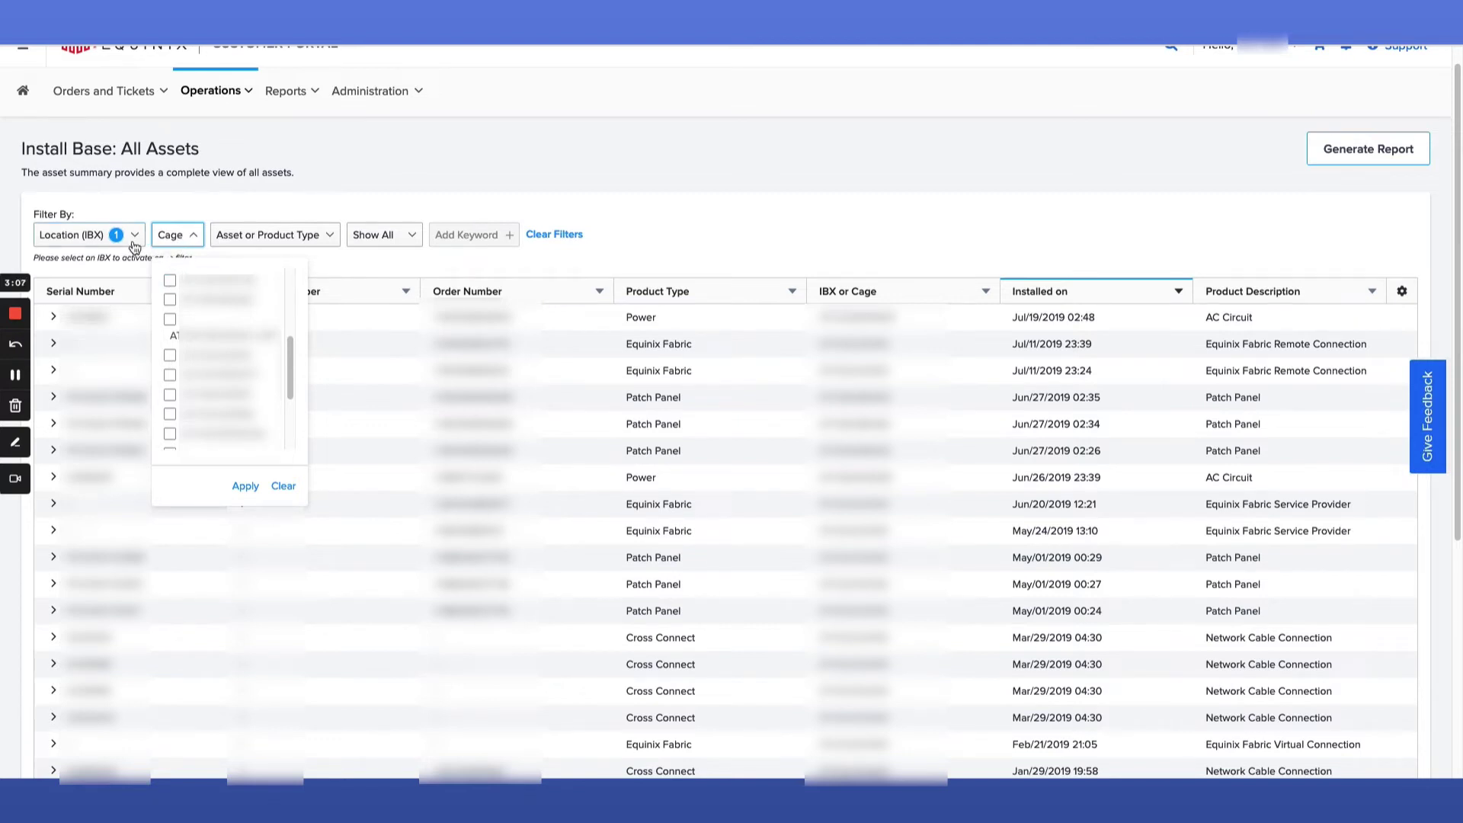
click(172, 202)
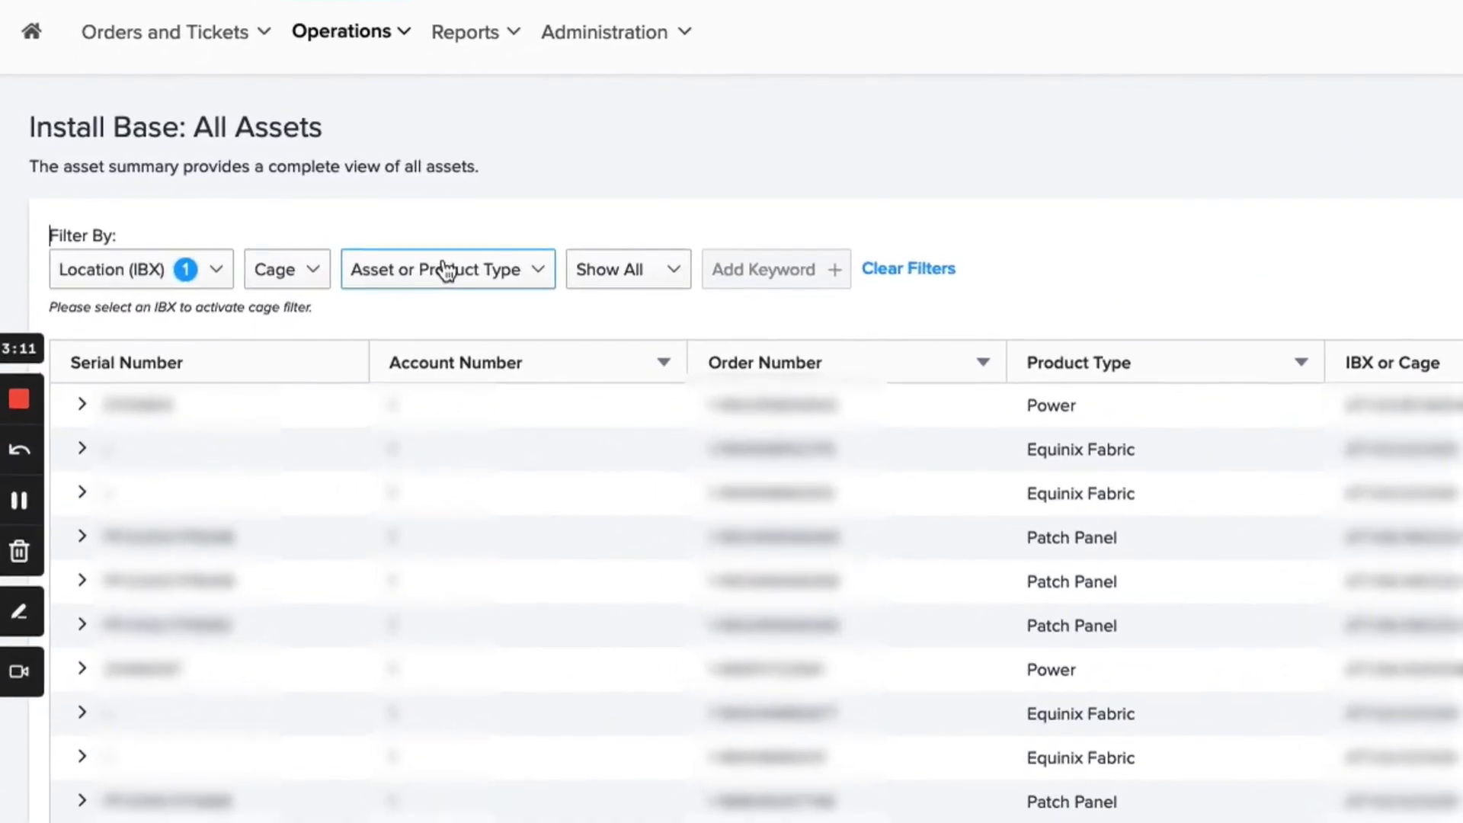
click(446, 270)
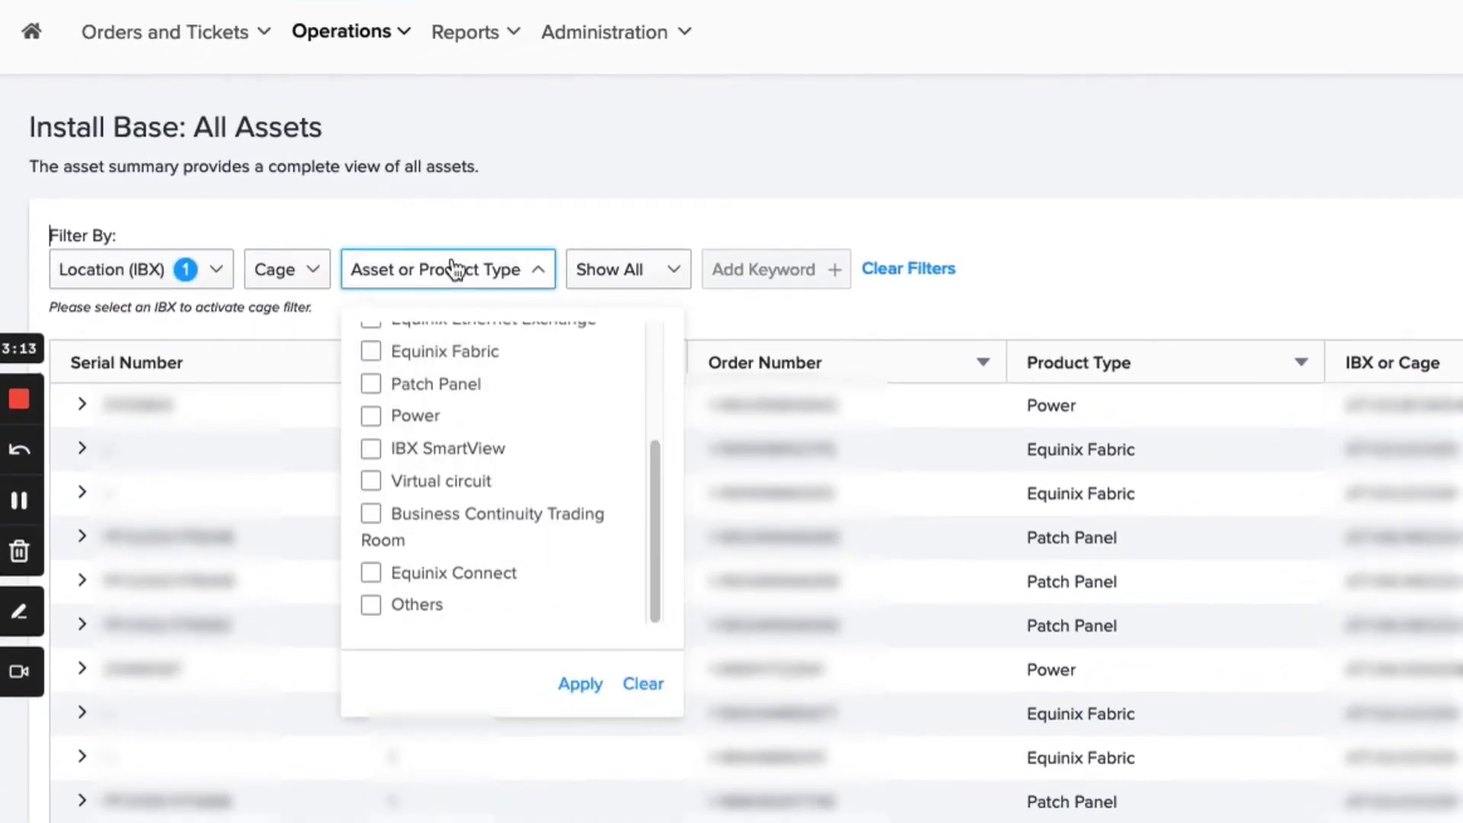
scroll(456, 406, up, 3)
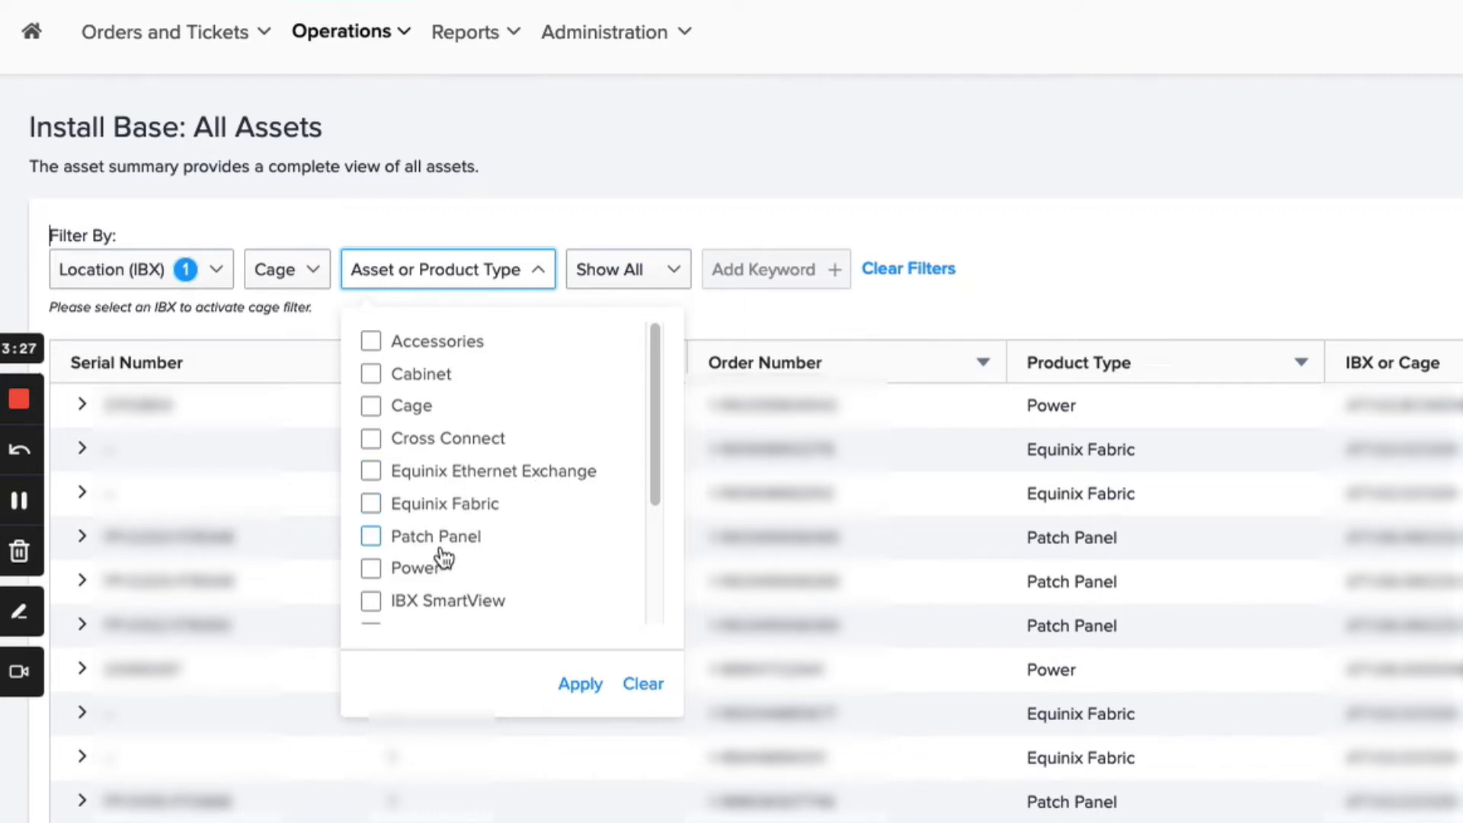
scroll(496, 555, down, 1)
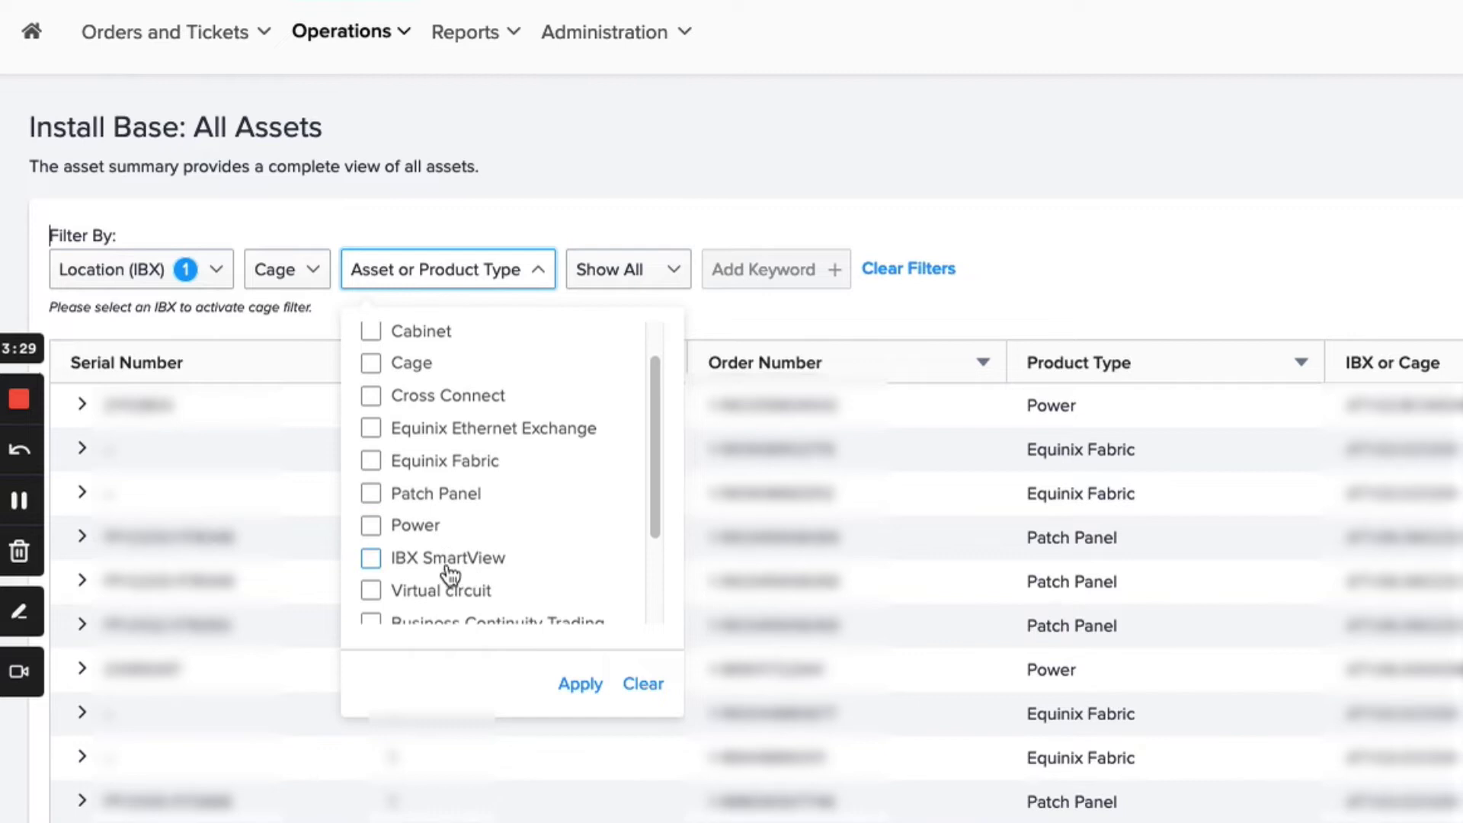
scroll(480, 568, down, 1)
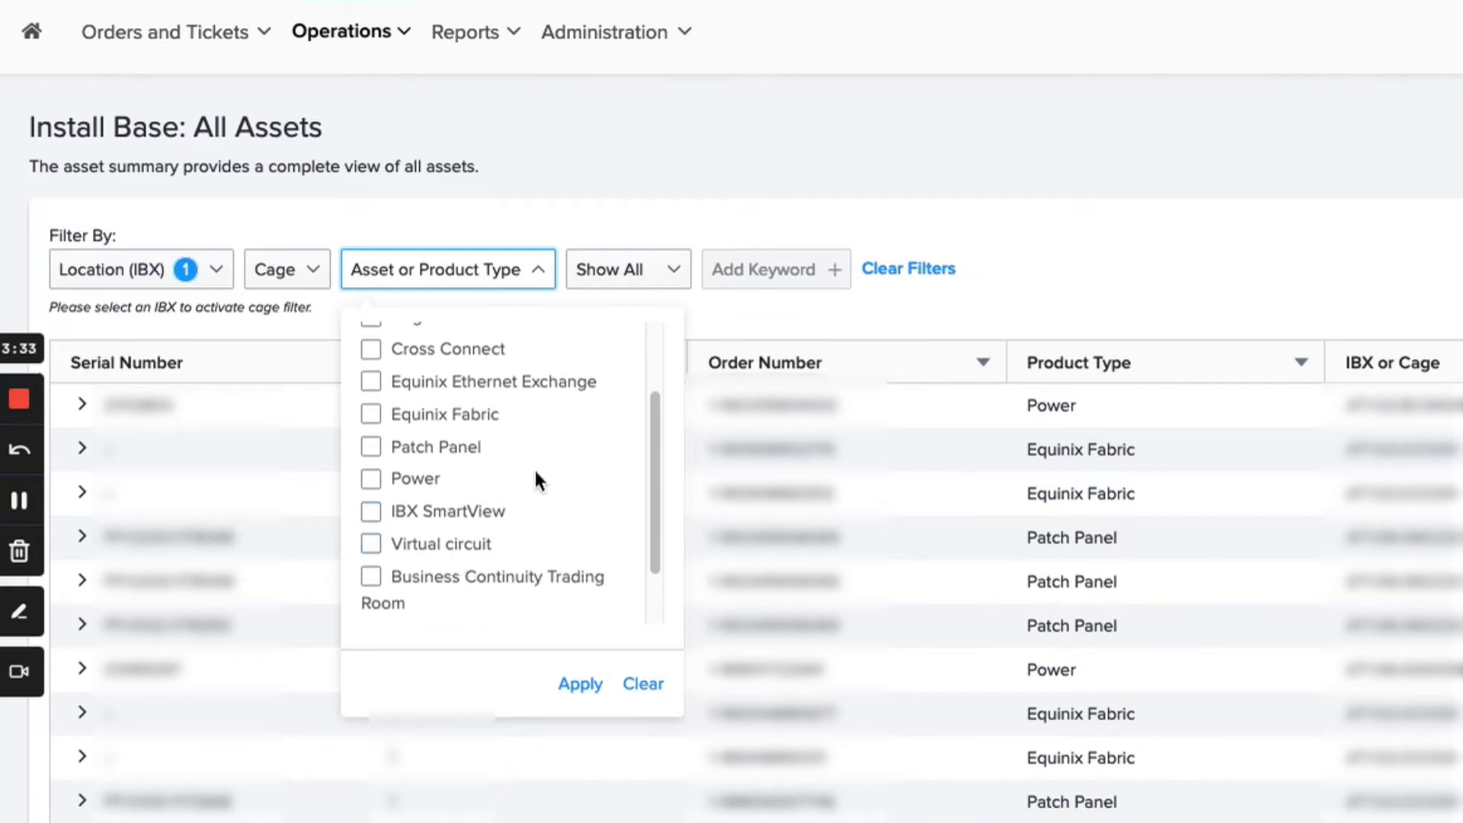
scroll(538, 479, down, 2)
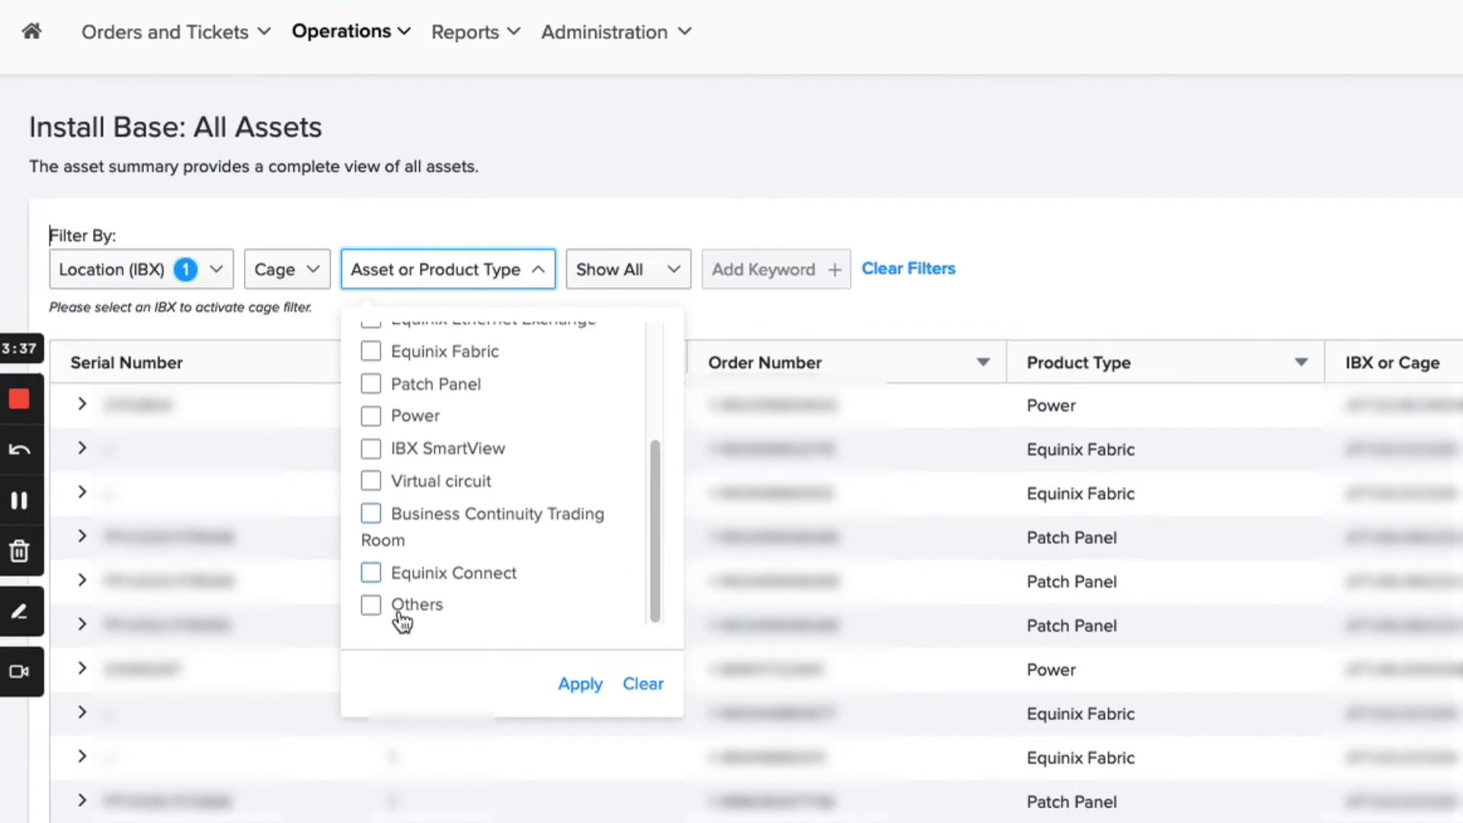
click(591, 210)
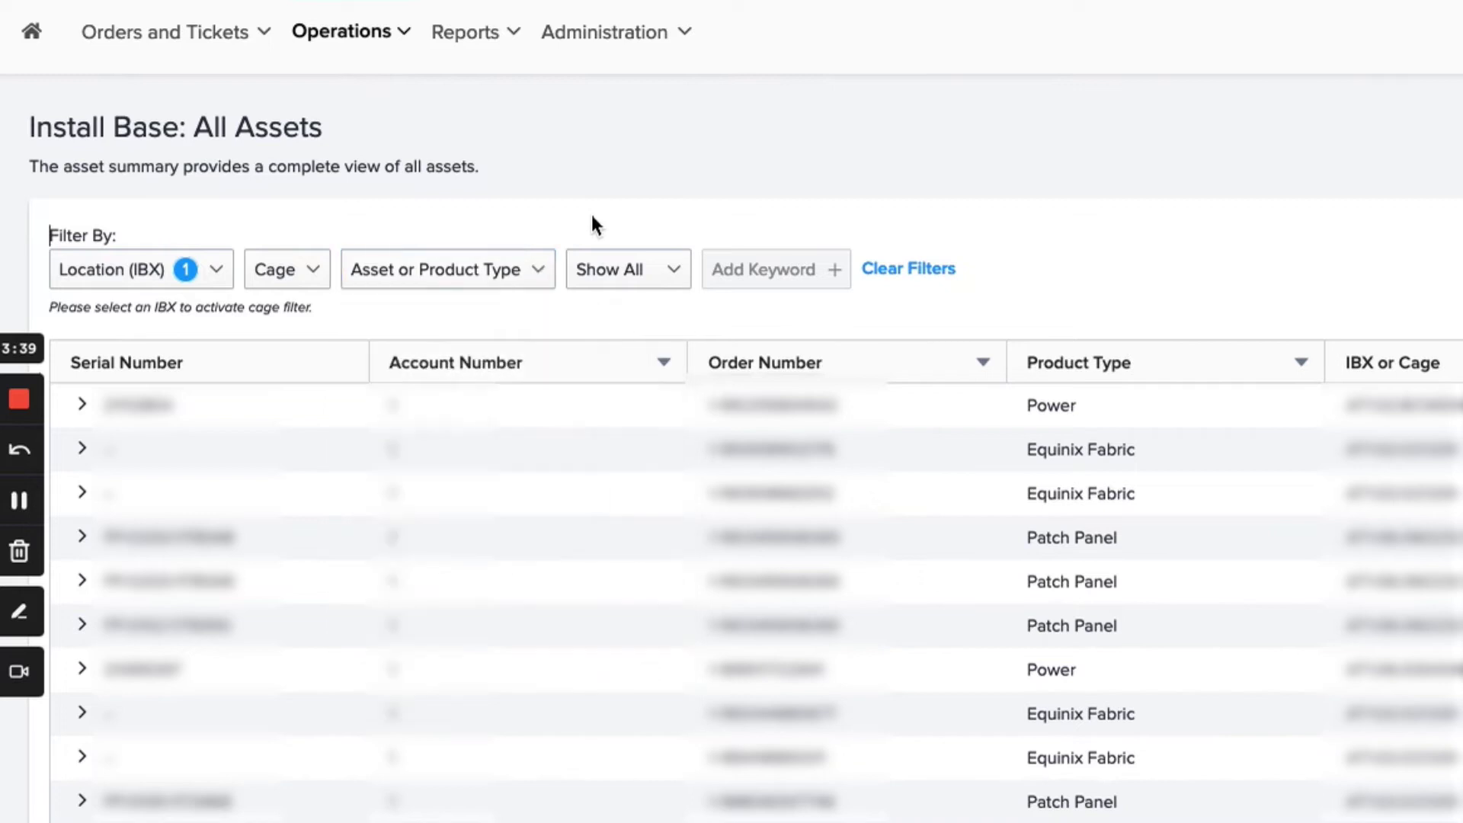
Review the time period options for filtering the assets, leaving the selection at Show All.
click(610, 271)
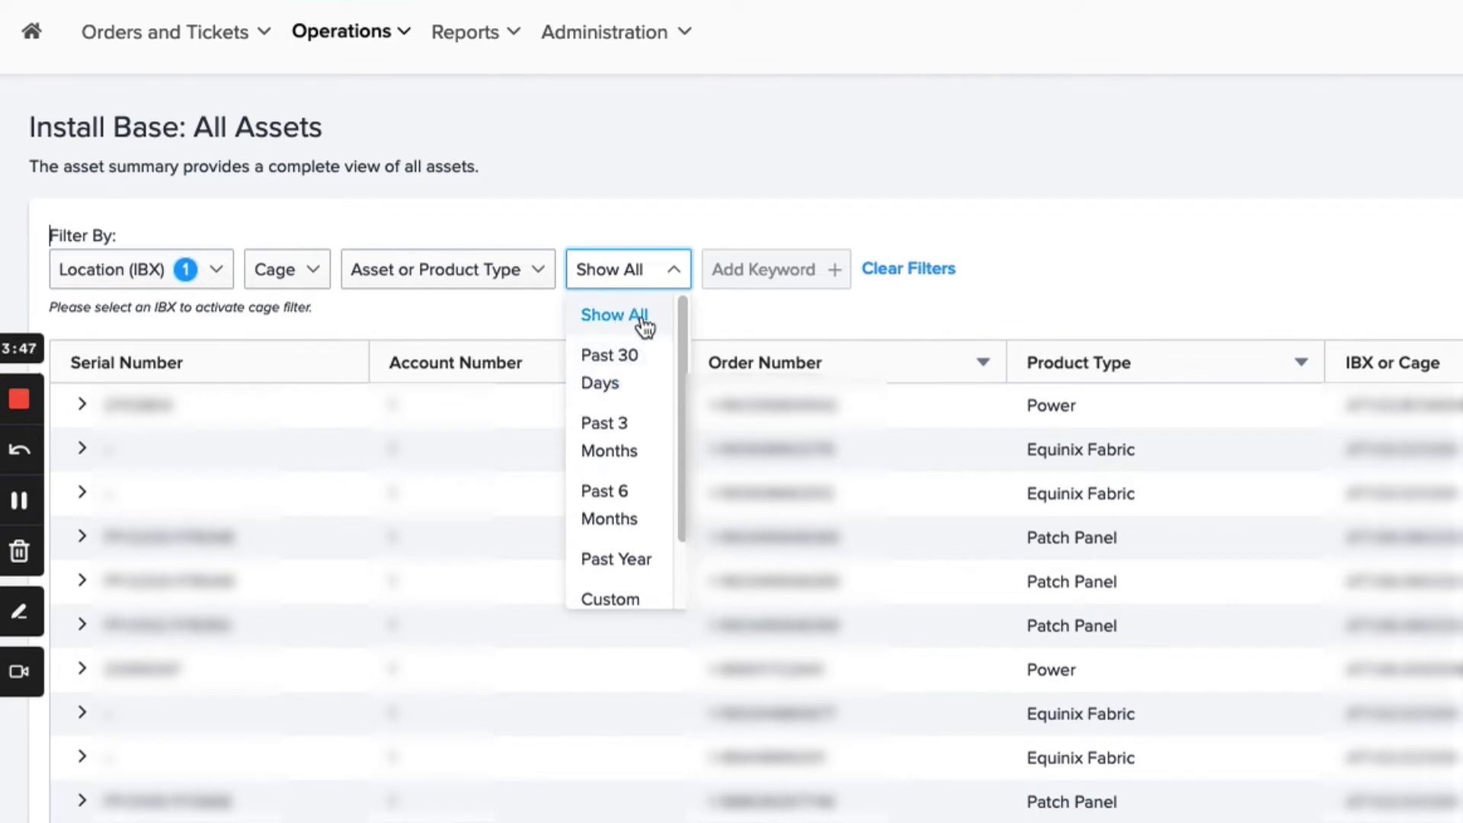
scroll(643, 352, down, 1)
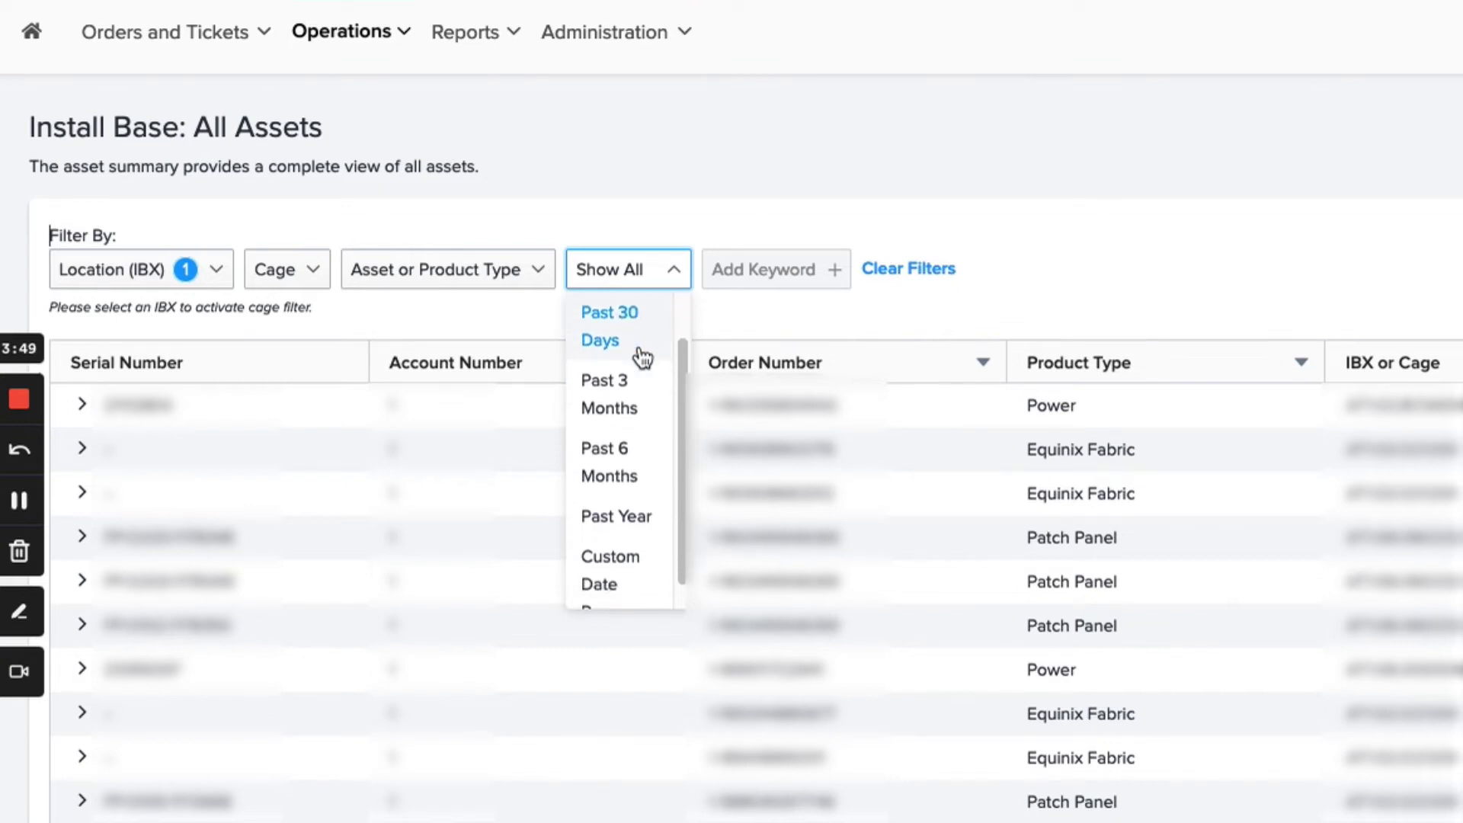
scroll(640, 381, down, 1)
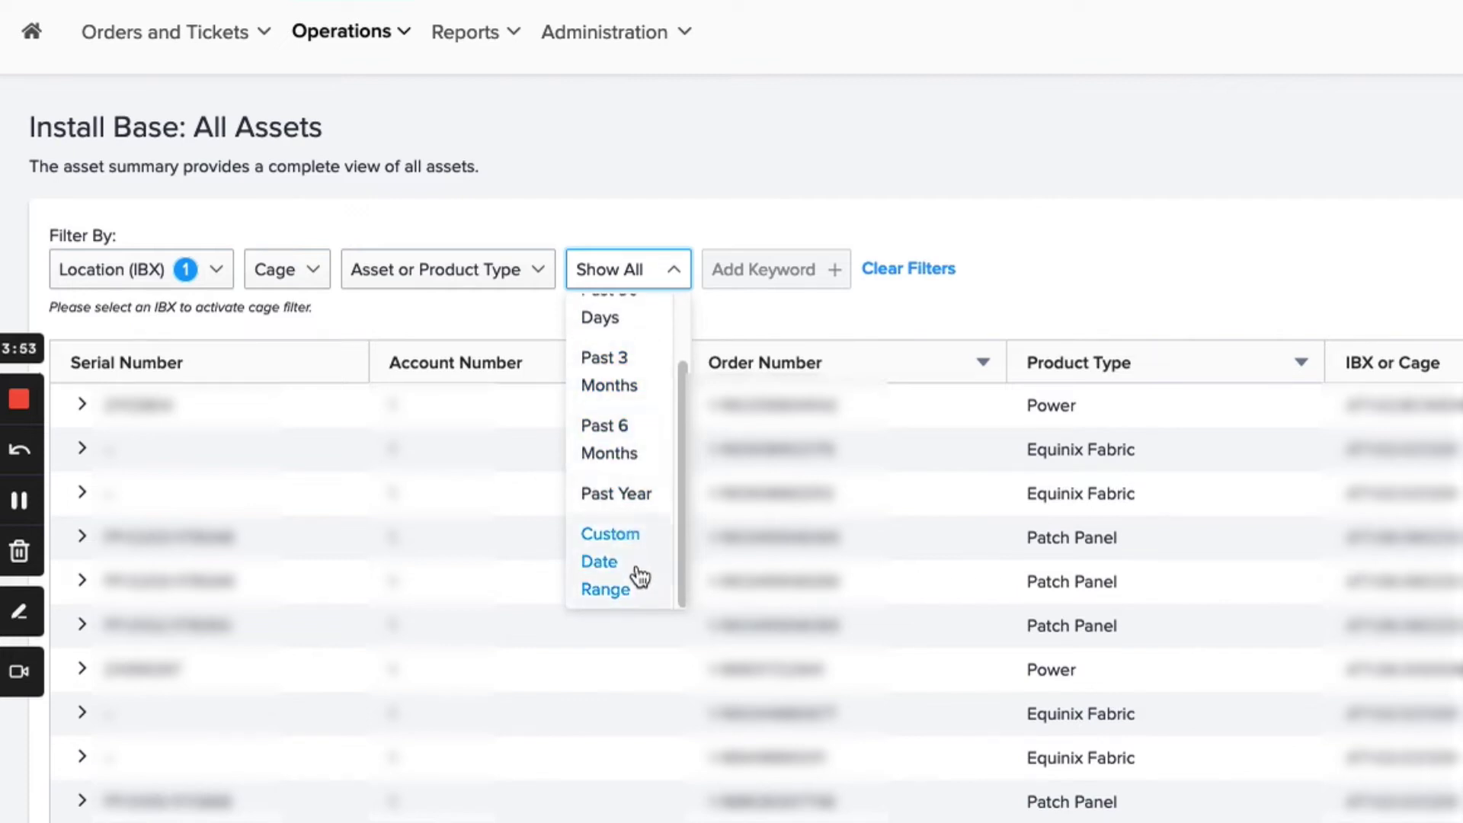
click(787, 313)
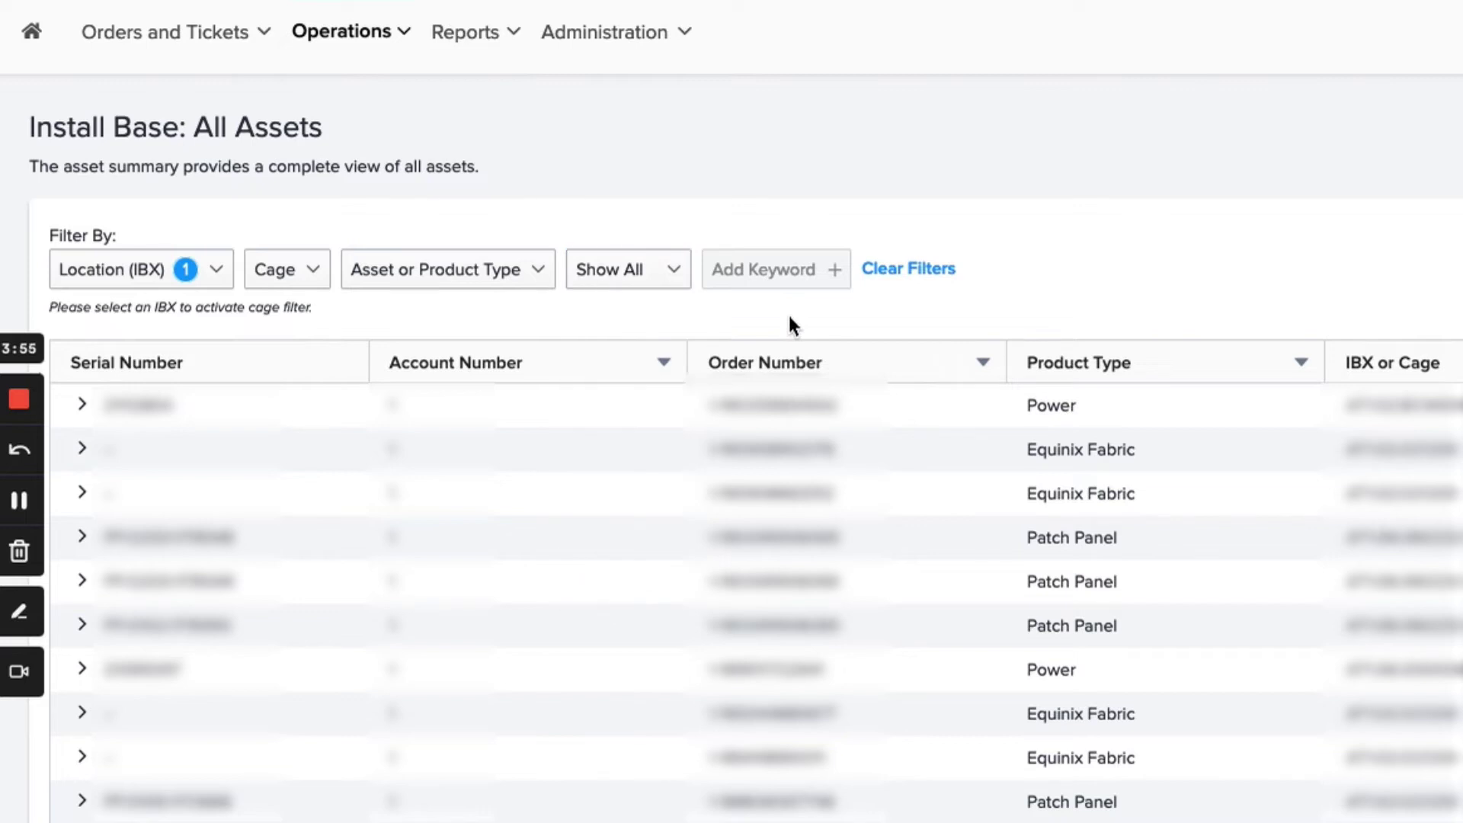
mouse_move(784, 287)
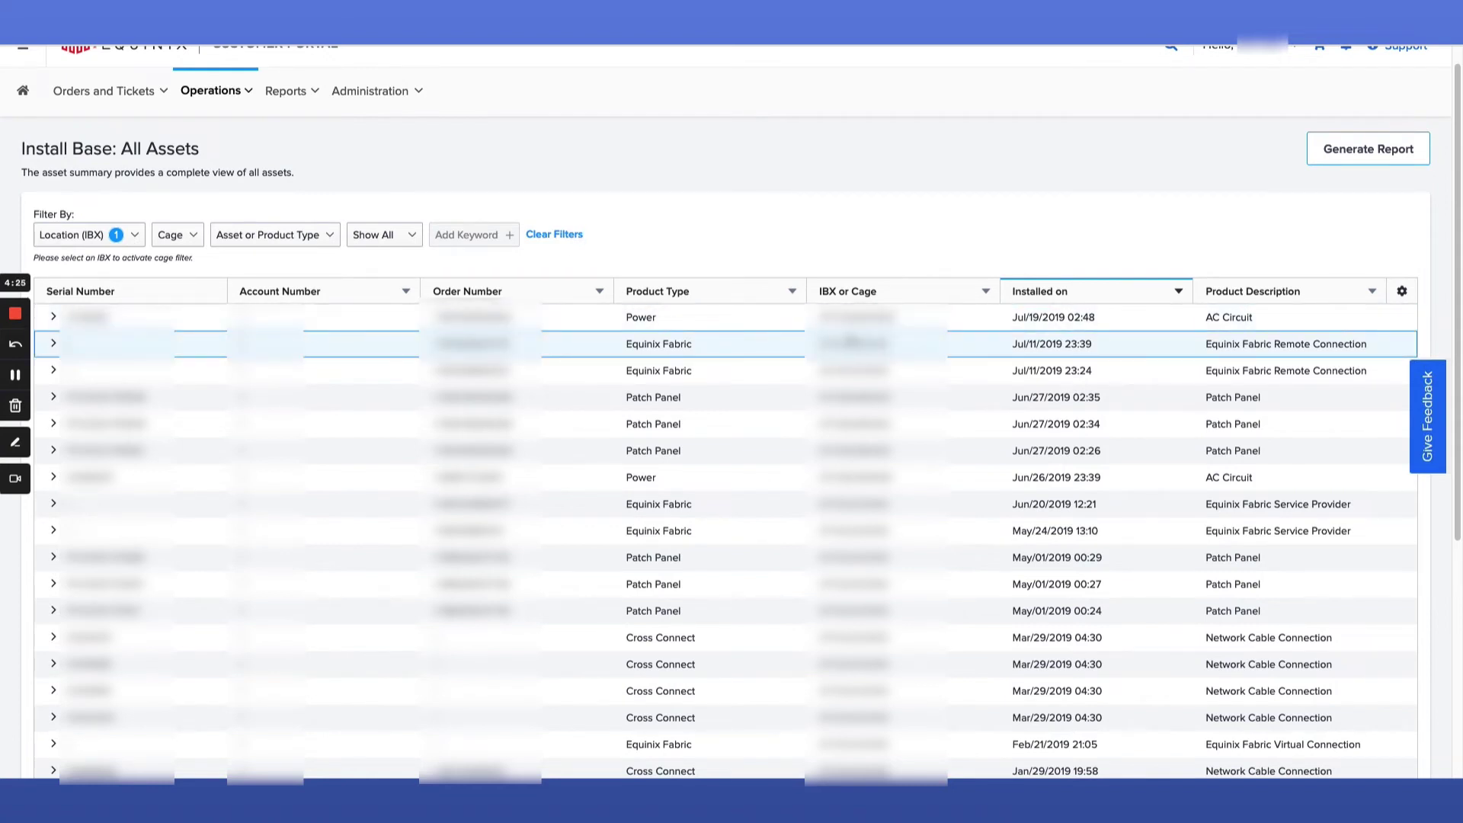
Hide the Product Type and IBX or Cage columns in the asset table and show them again.
scroll(488, 297, down, 1)
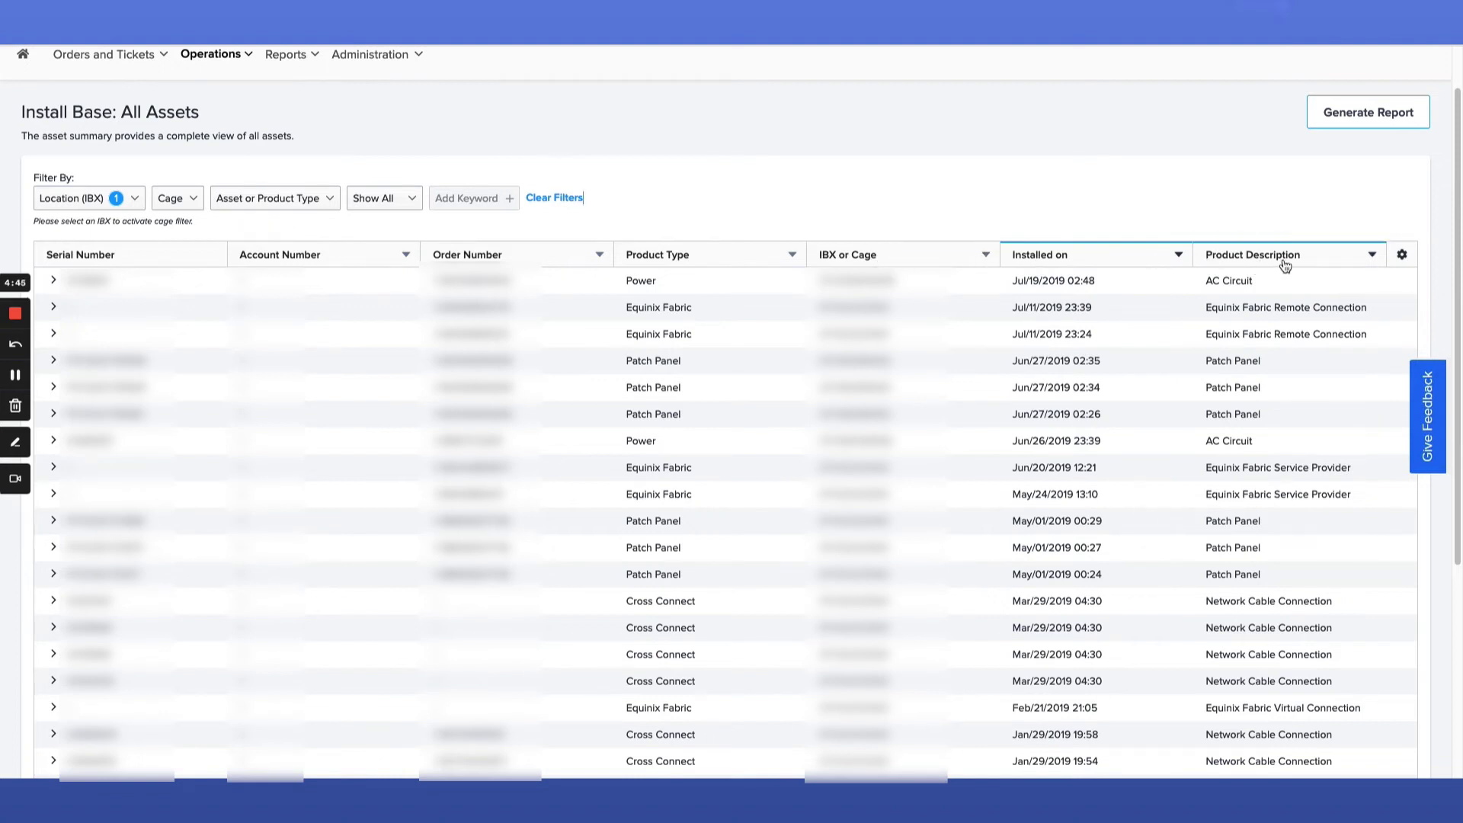
click(1402, 256)
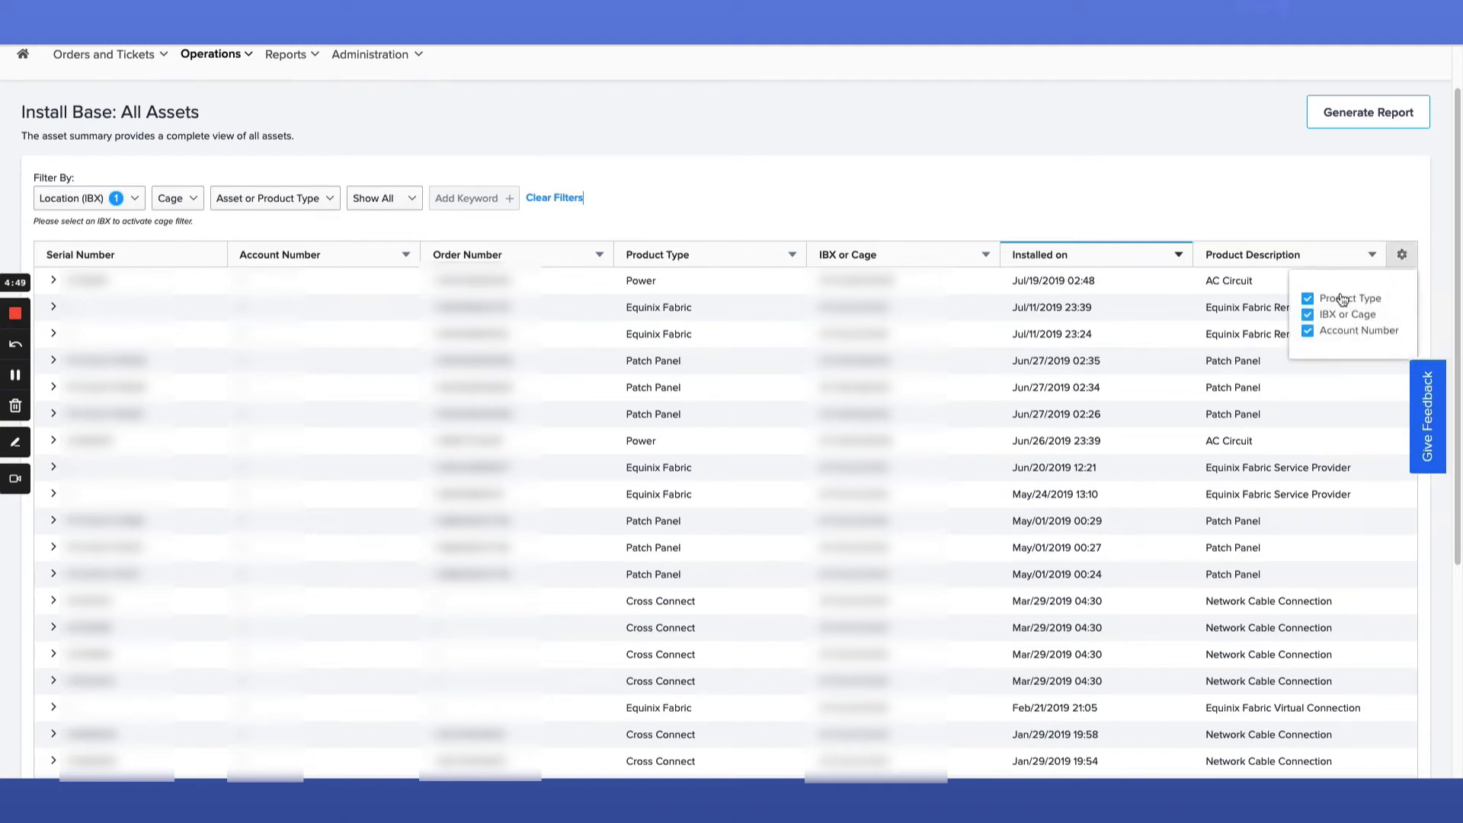
click(1308, 300)
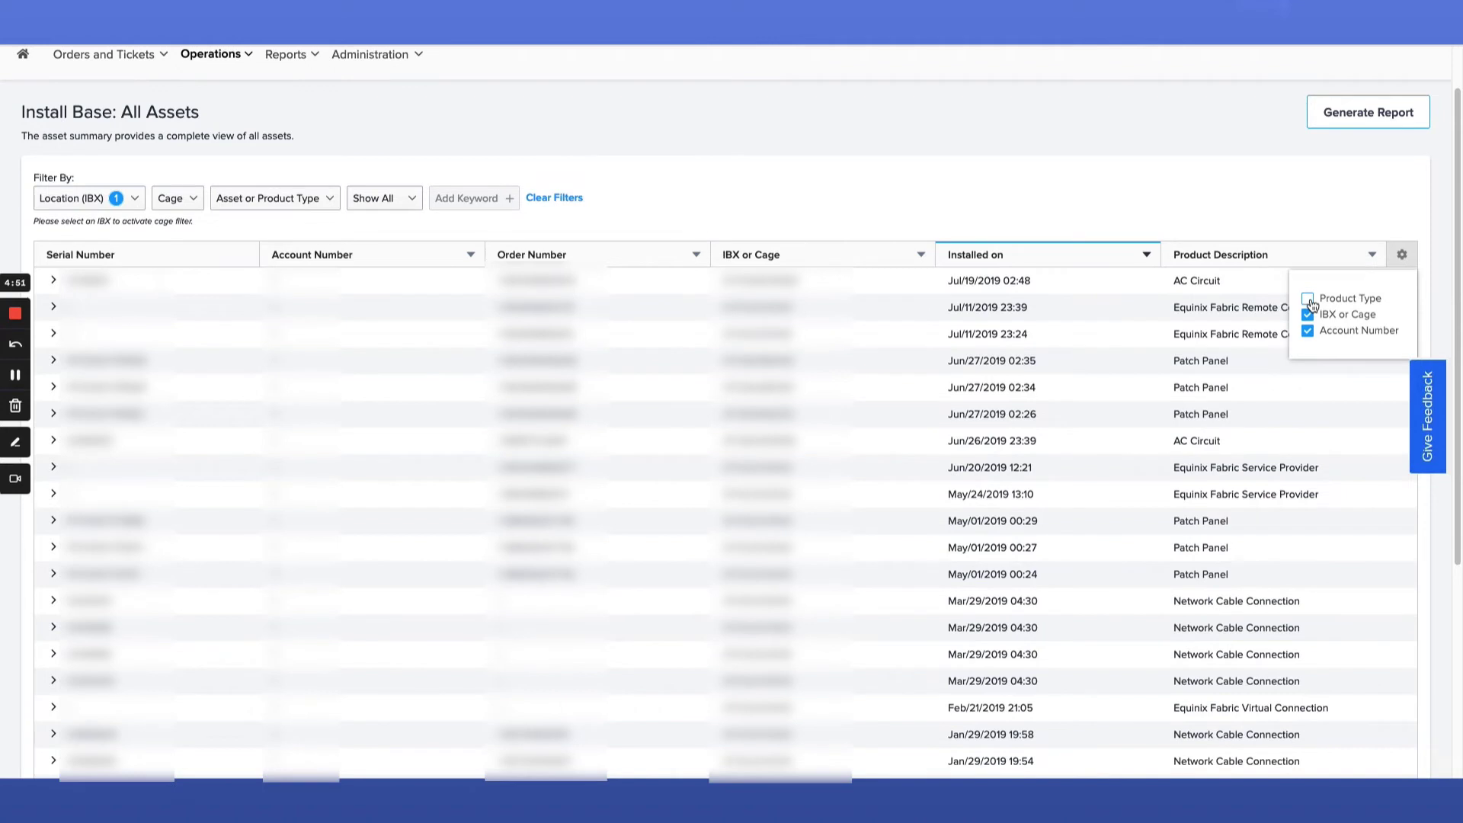
click(1307, 314)
click(1307, 331)
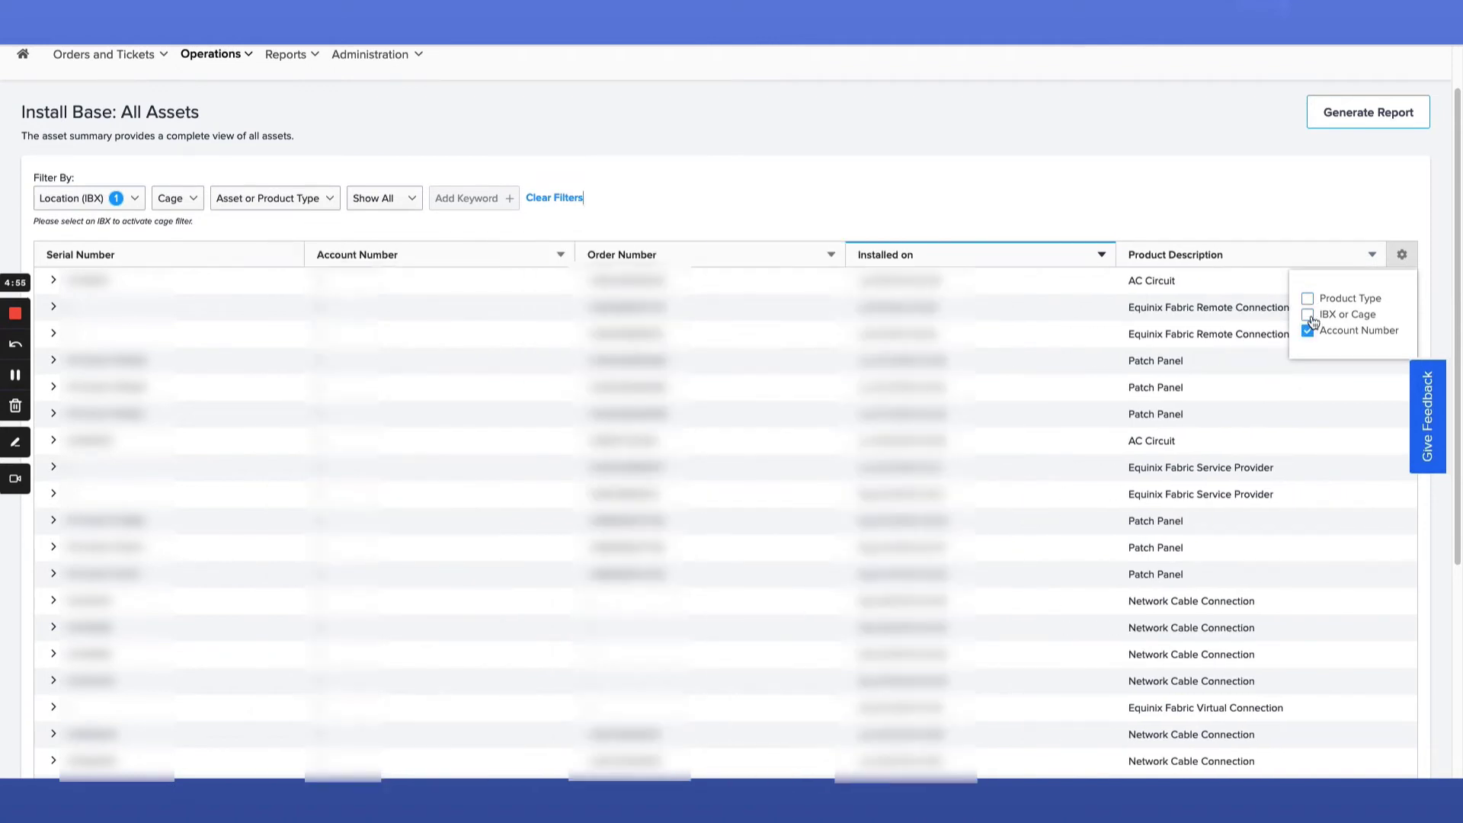
click(1308, 314)
click(1307, 299)
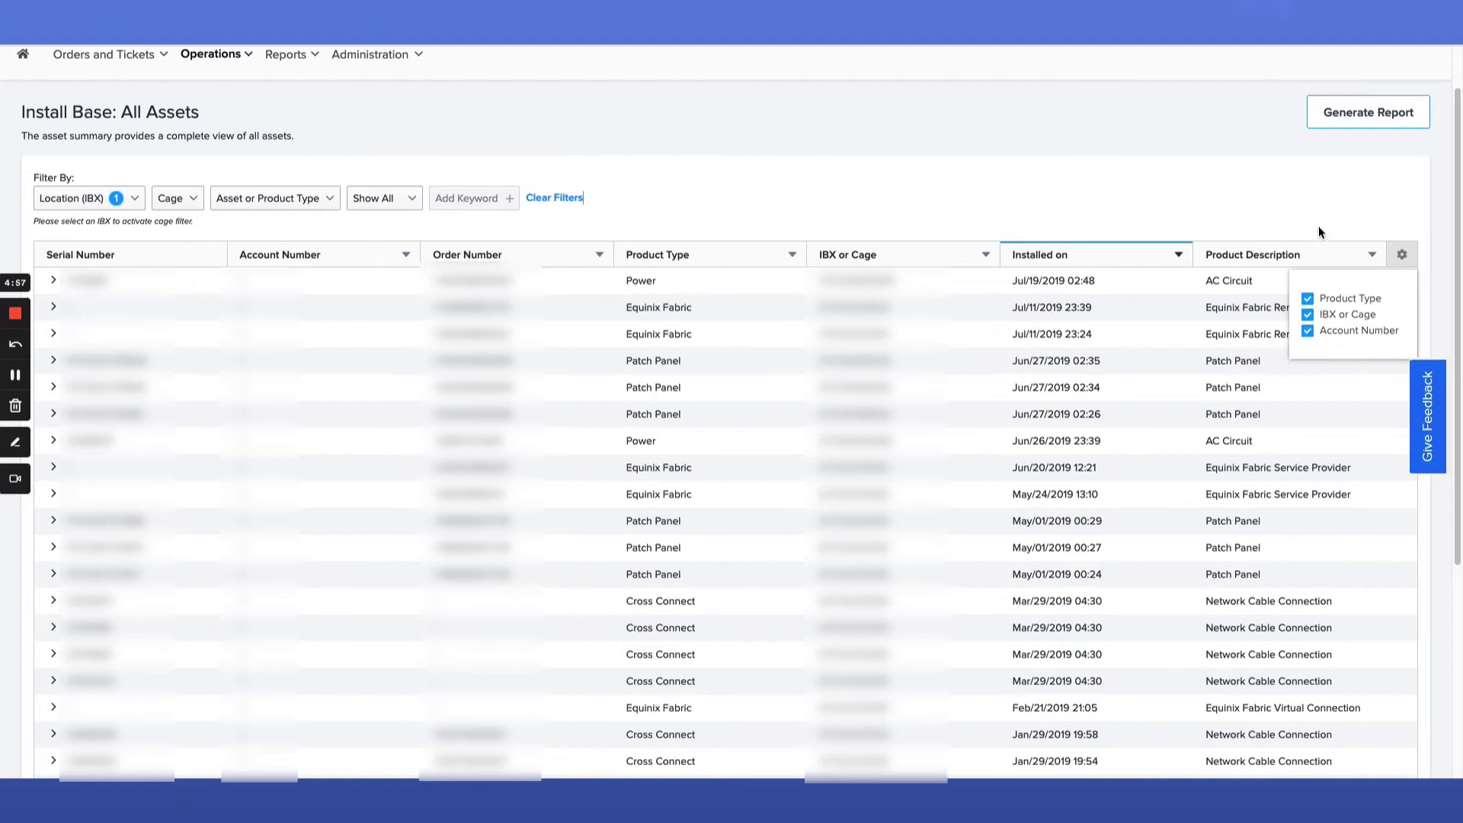
click(1318, 226)
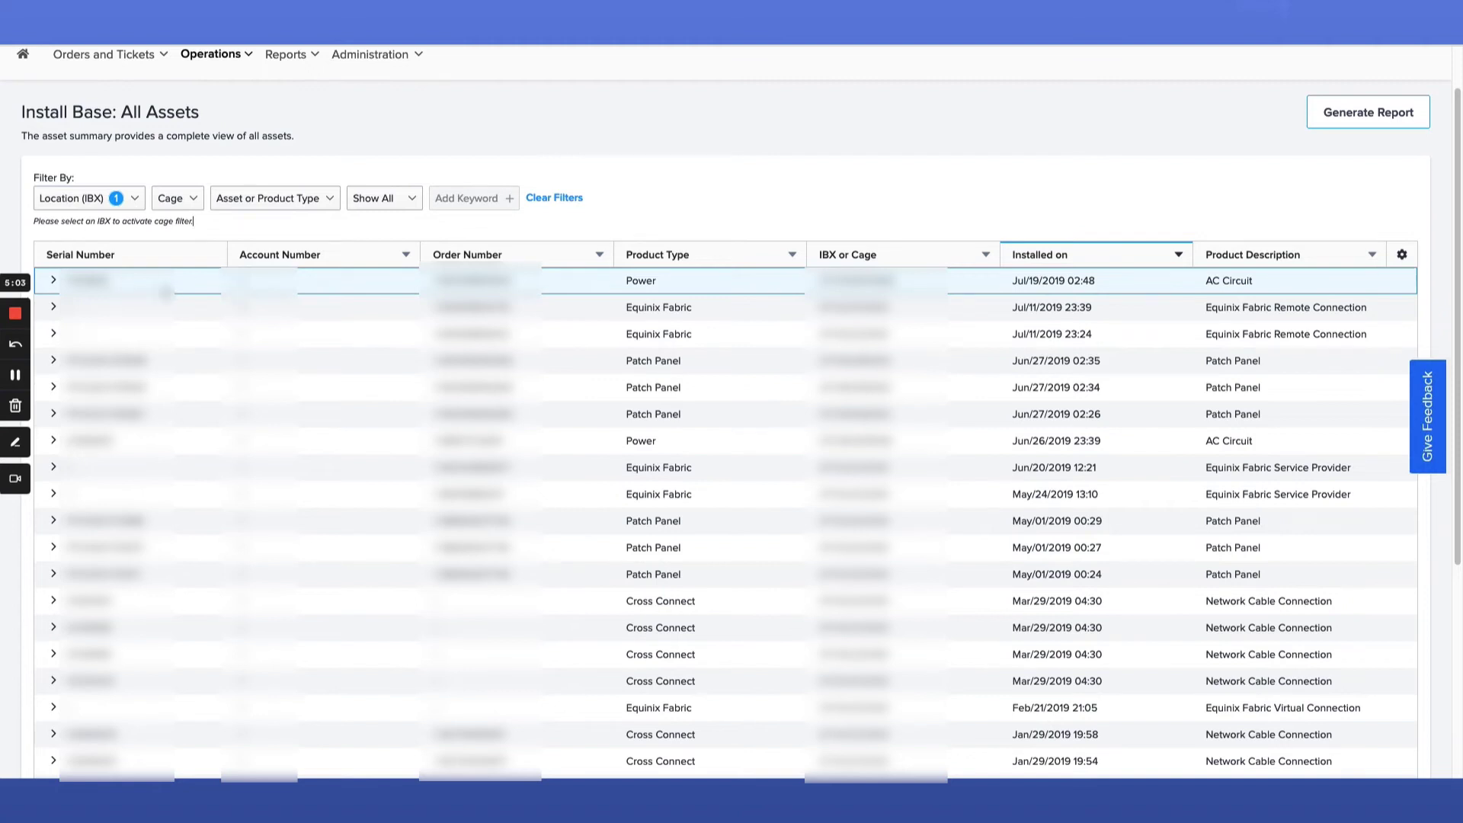
Expand the first Power asset in the table and examine its account, location, status and product details.
click(53, 280)
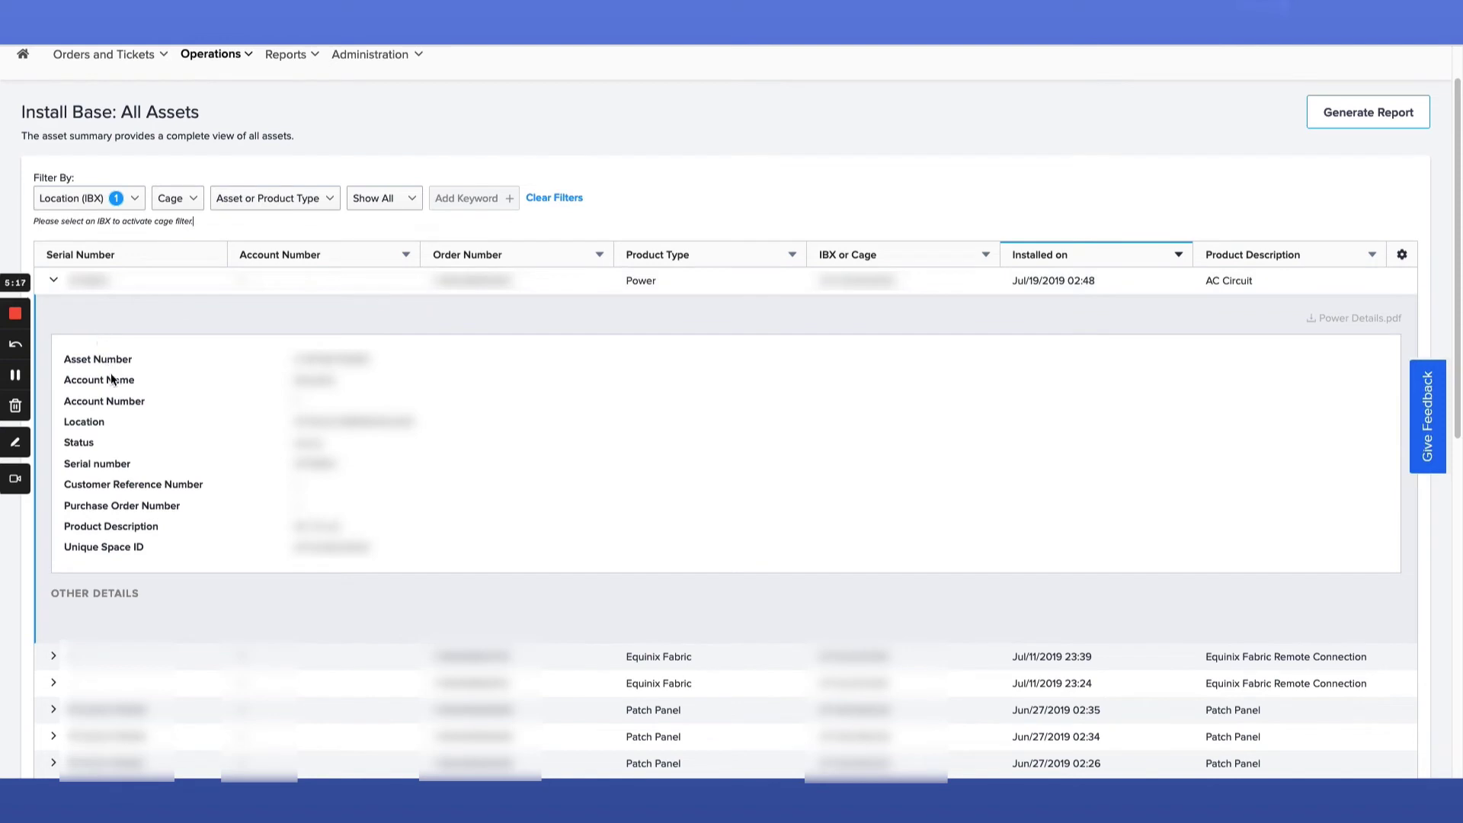
scroll(171, 390, down, 1)
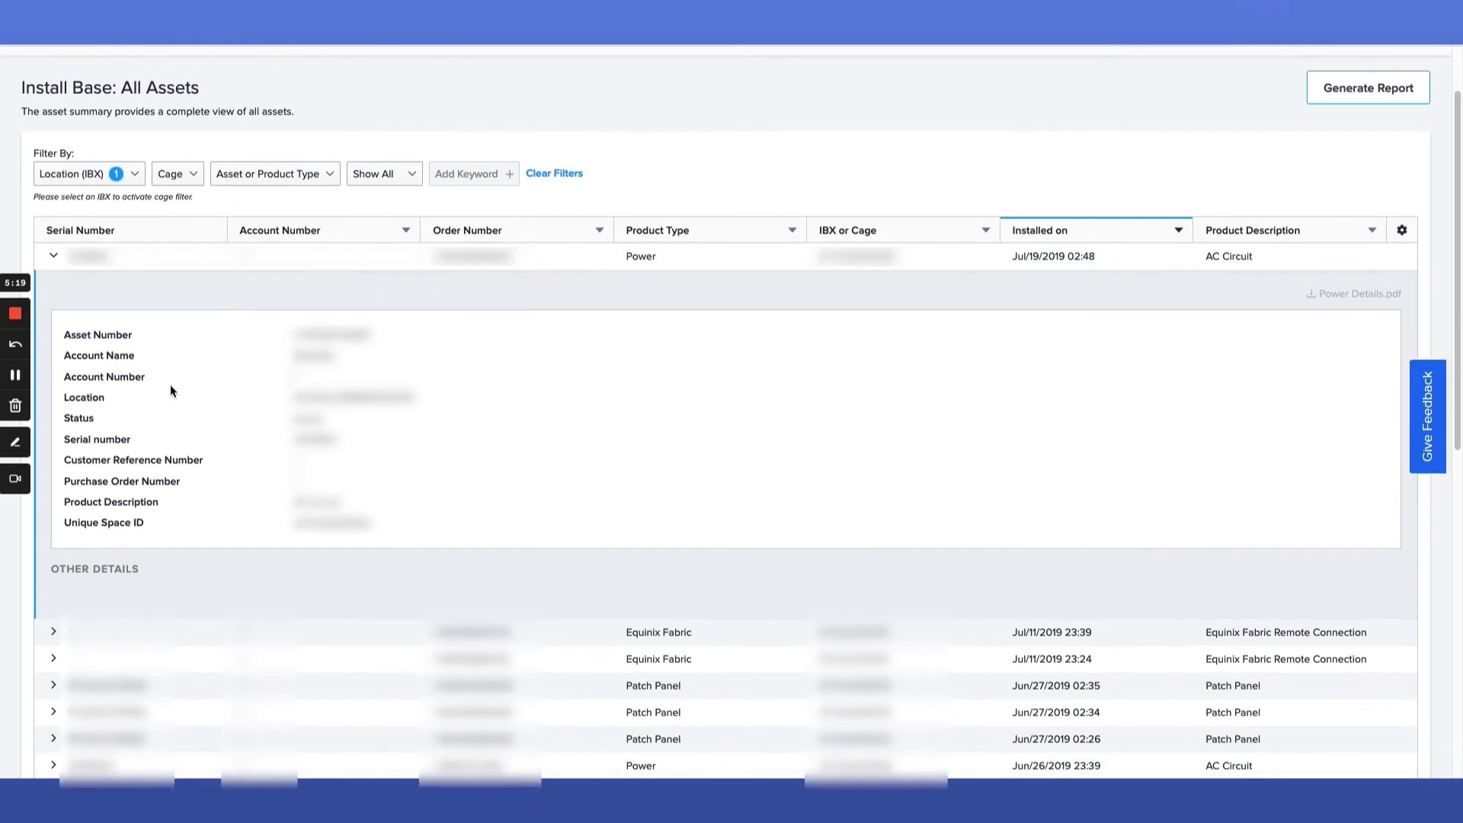
scroll(172, 390, down, 1)
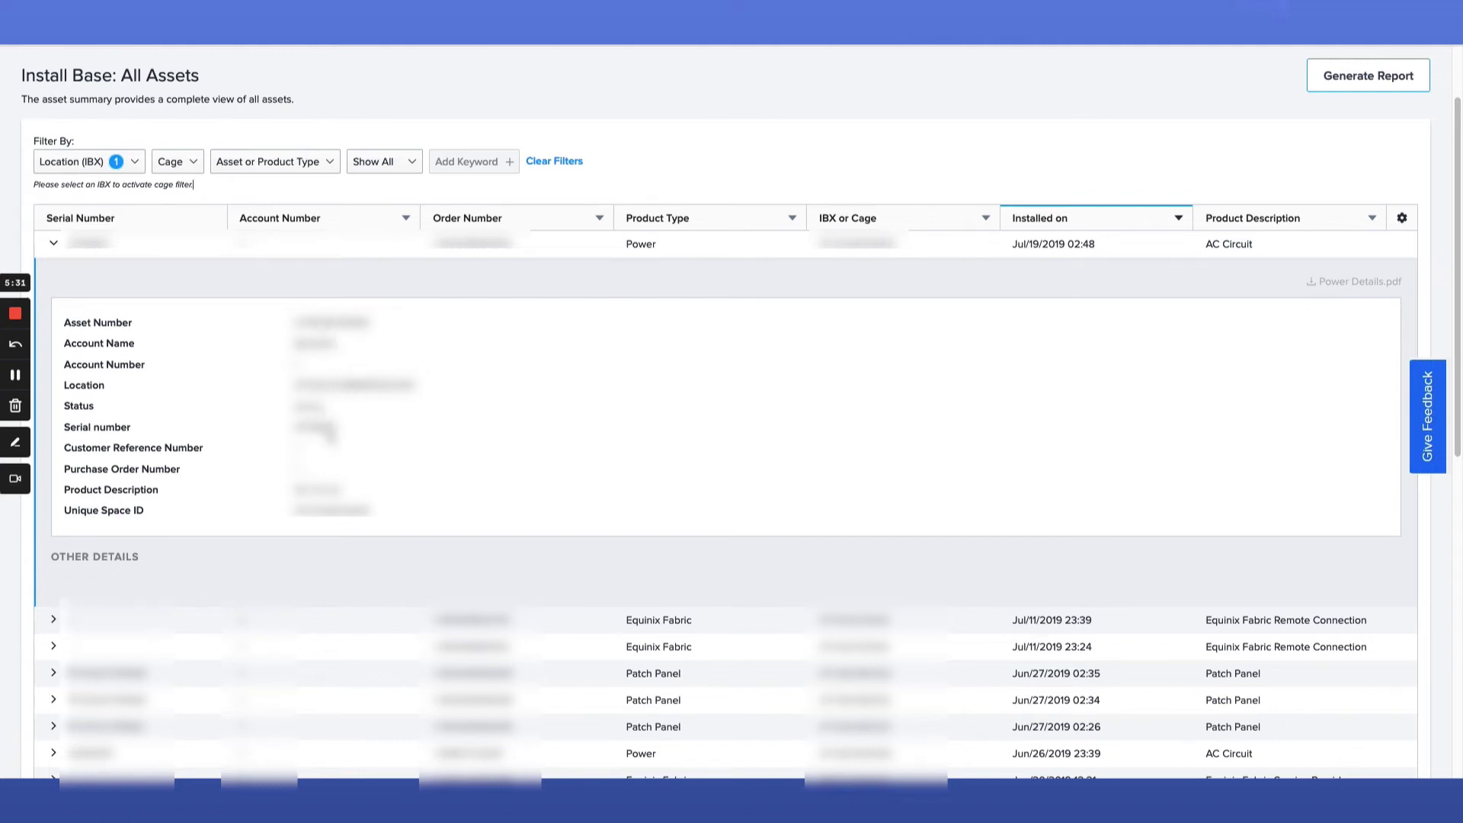
scroll(412, 415, down, 1)
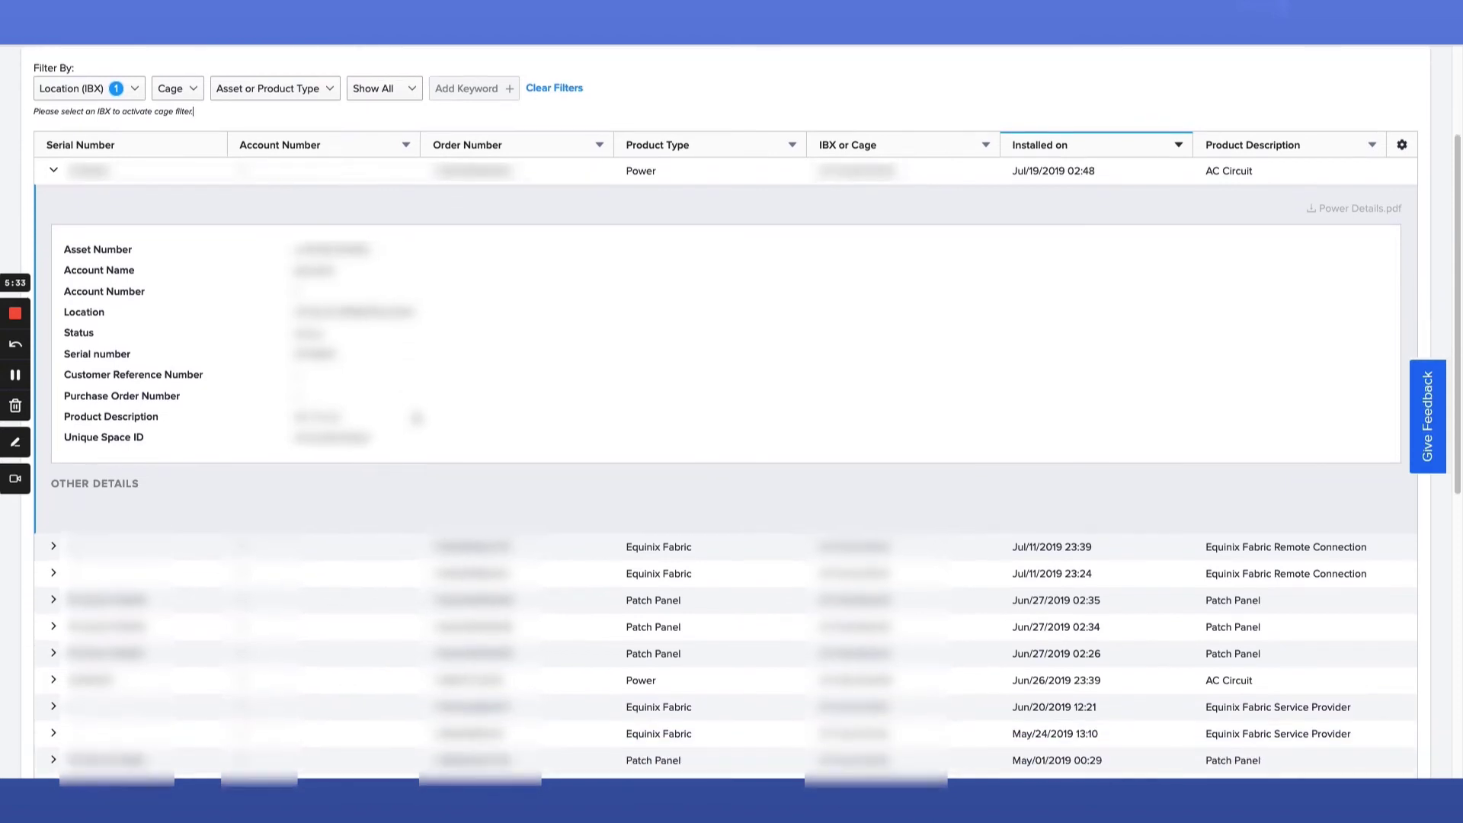
Expand the first Cross Connect asset installed Mar/29/2019 and examine its account details and A-side and Z-side information.
scroll(419, 413, down, 1)
scroll(421, 401, down, 4)
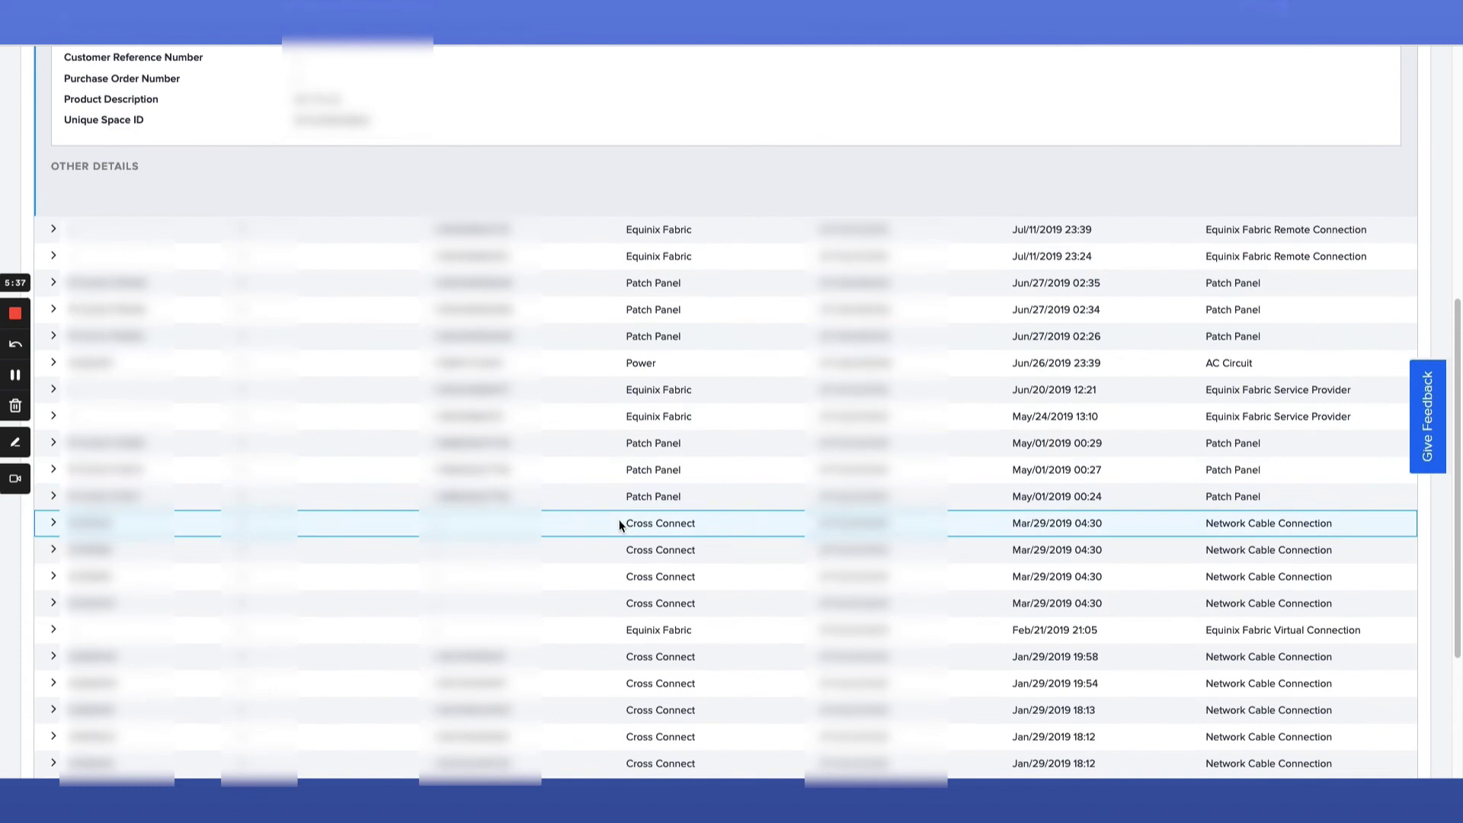
click(53, 525)
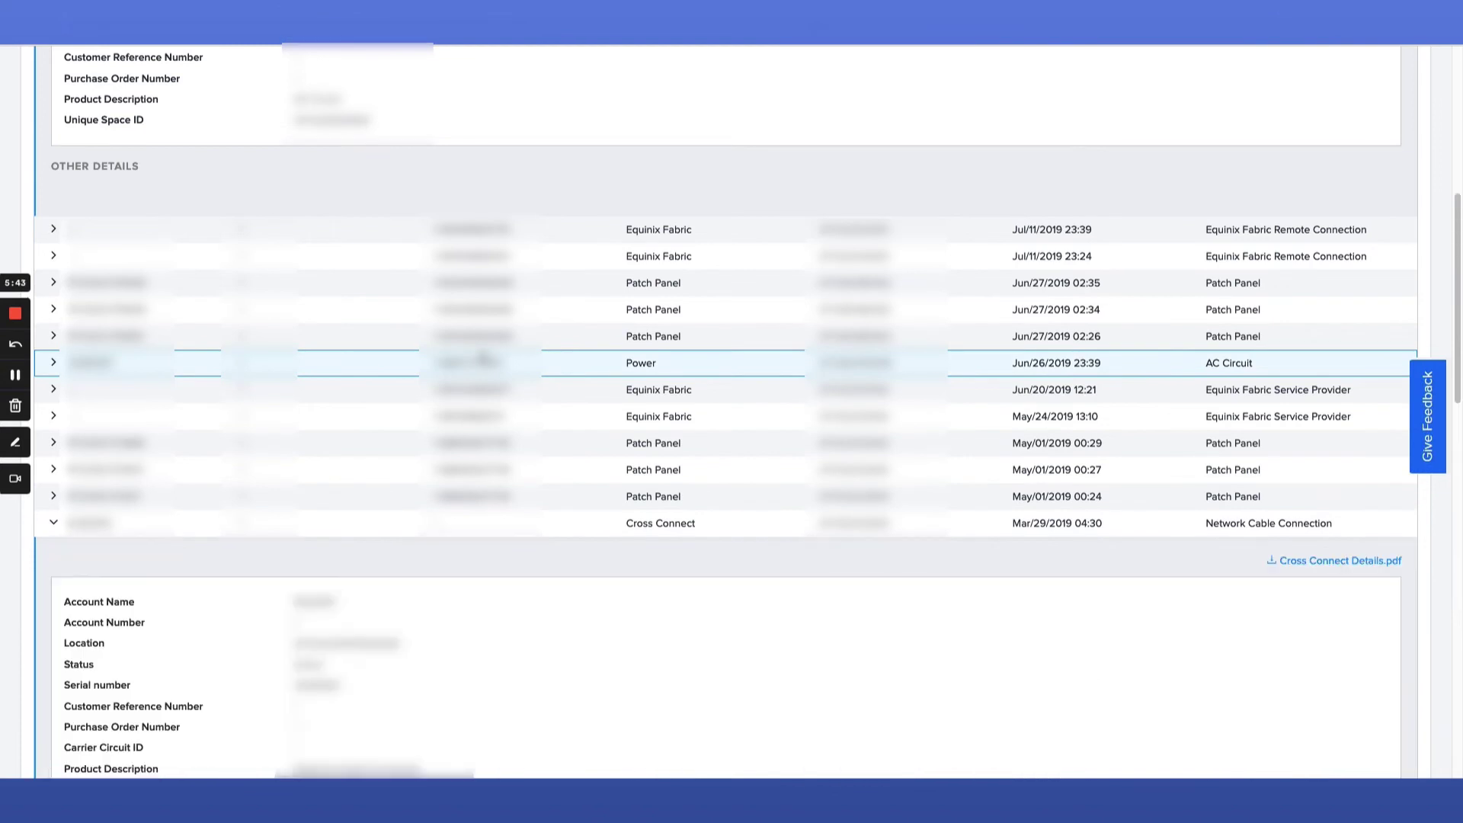
scroll(482, 358, down, 3)
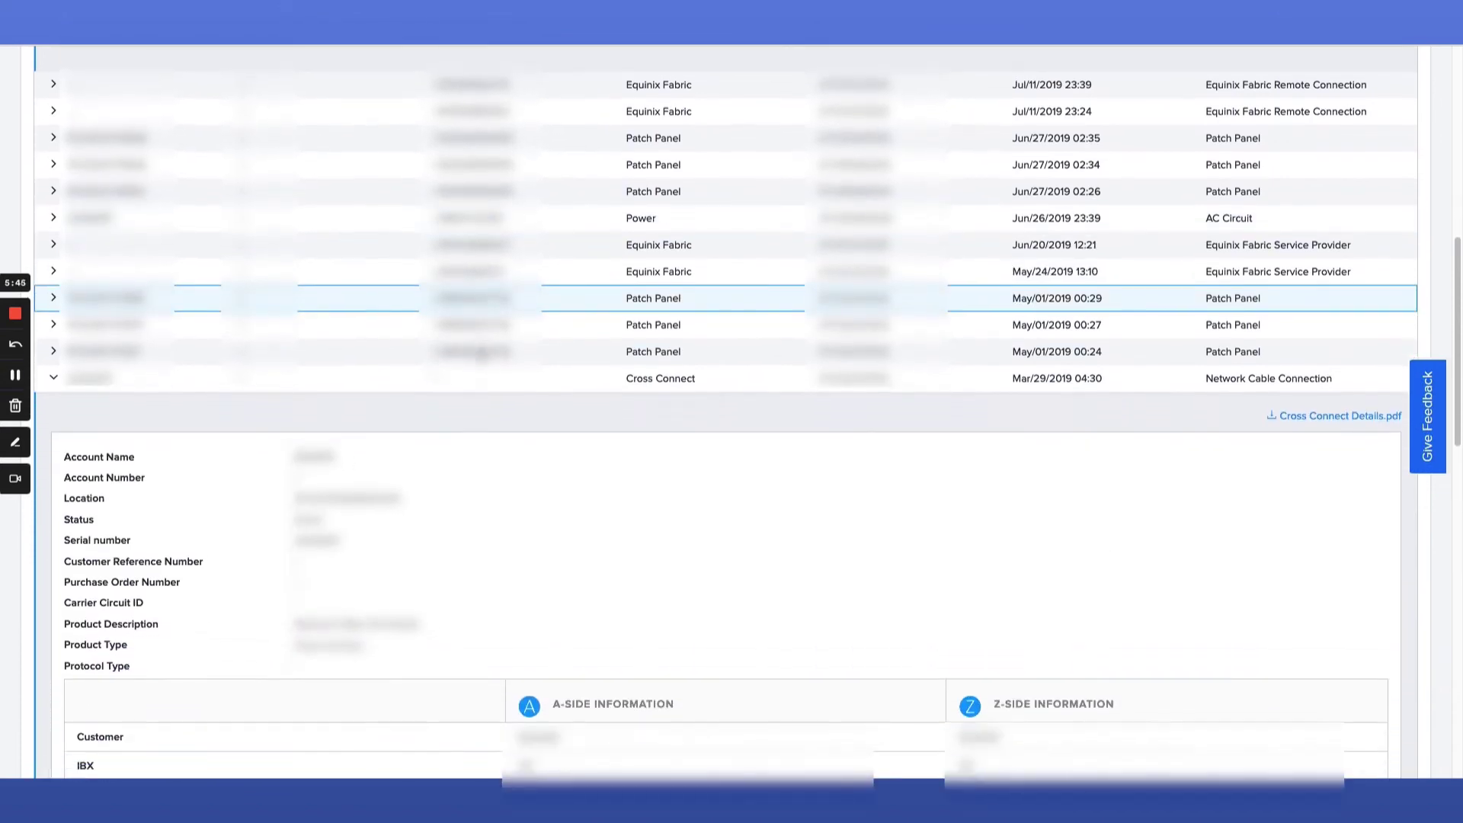
scroll(480, 355, down, 1)
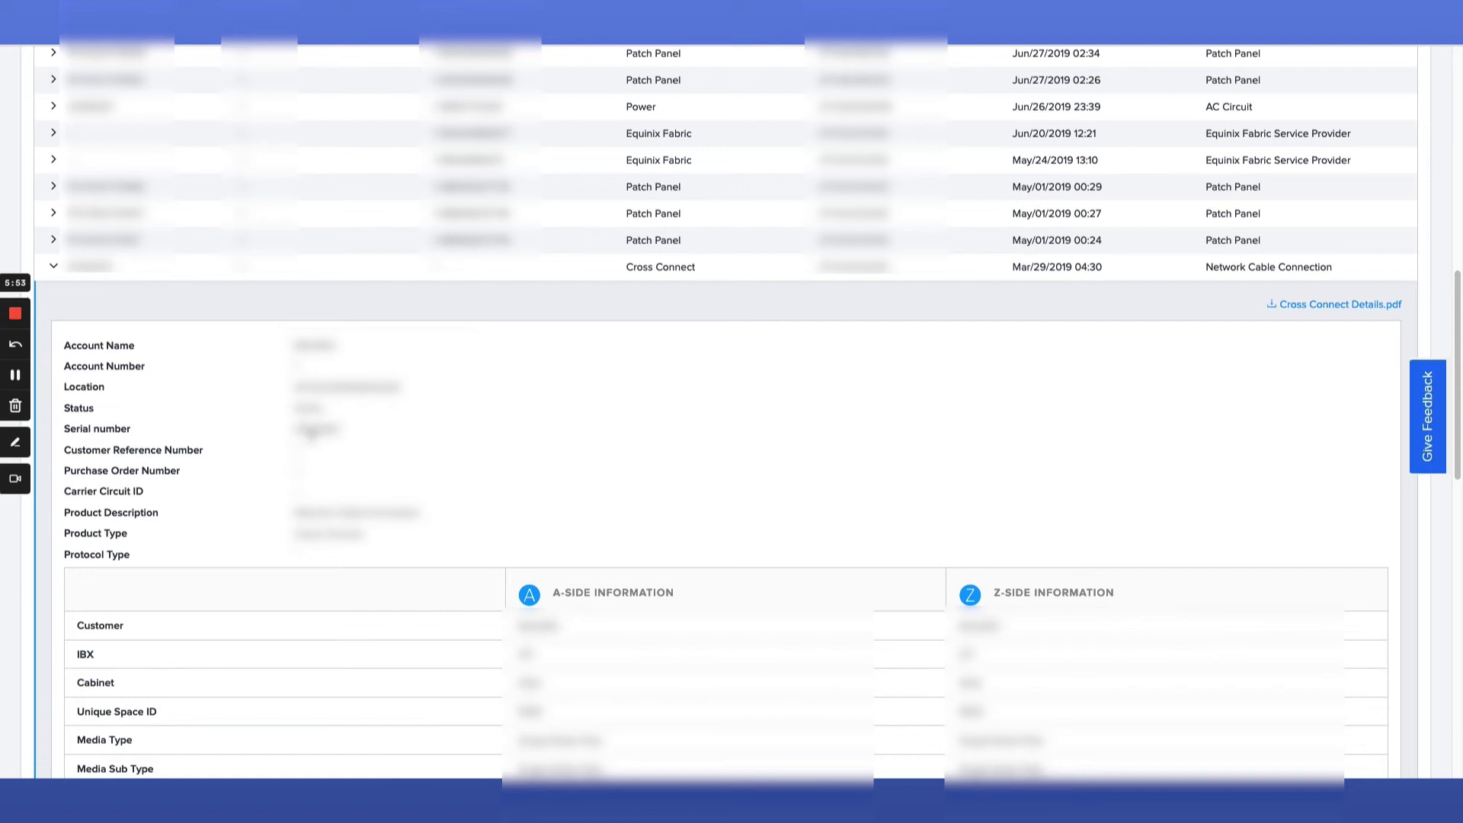
scroll(444, 413, down, 1)
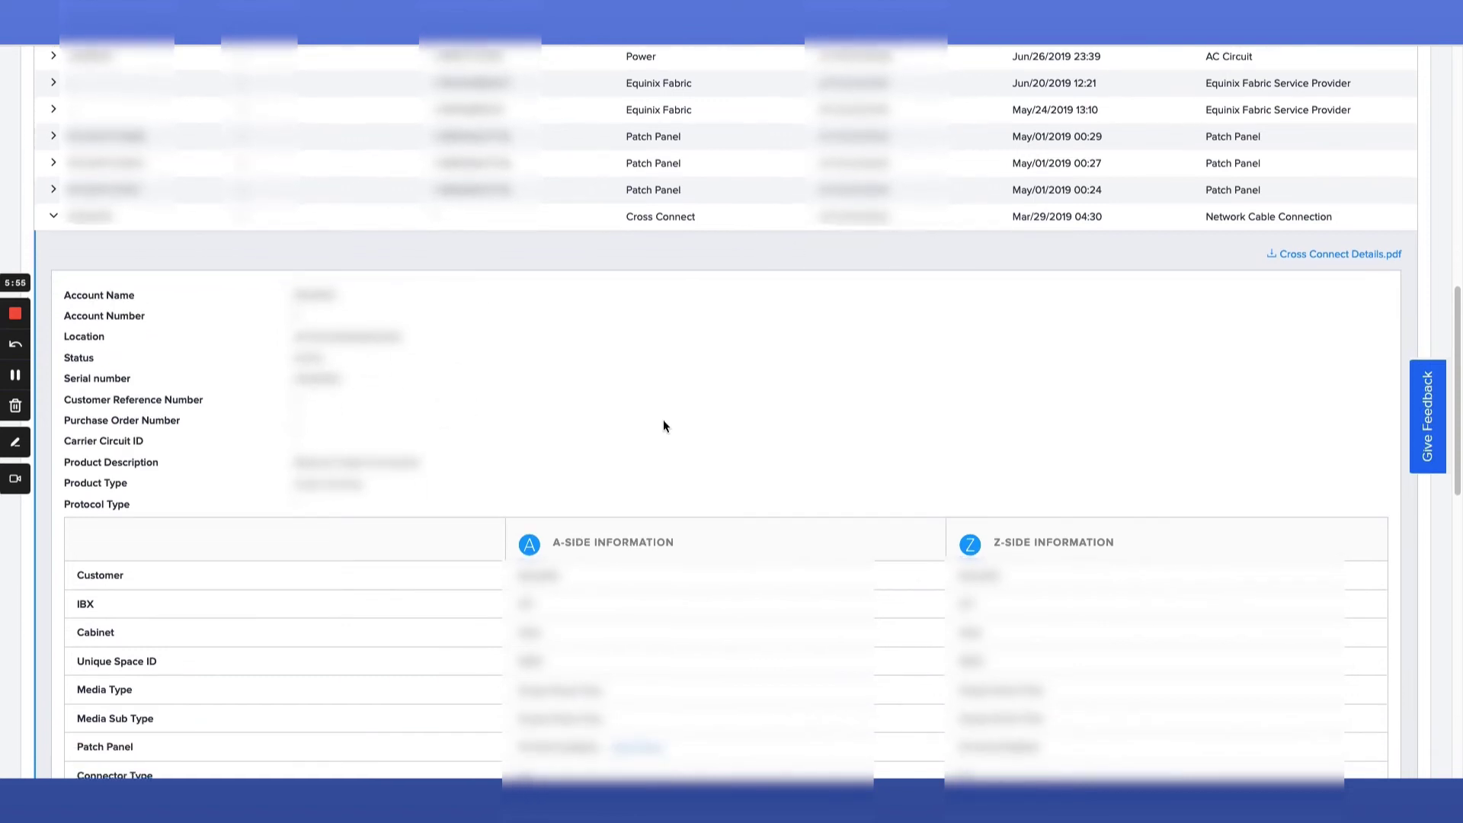
scroll(666, 424, down, 3)
scroll(674, 428, down, 1)
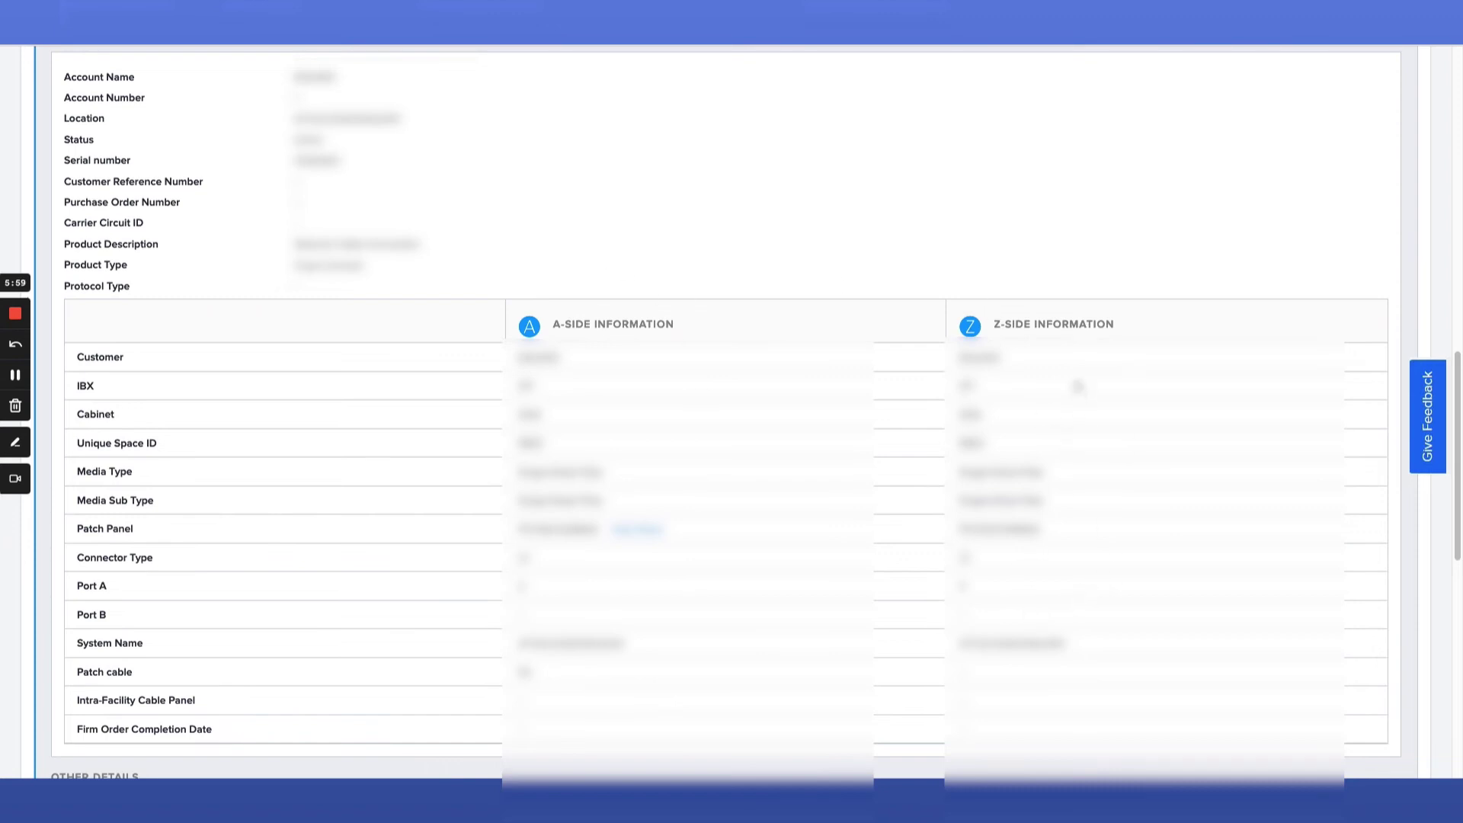
Examine the remaining connection fields and Other Details of the expanded Cross Connect asset, and collapse its row.
scroll(1082, 499, down, 1)
scroll(1082, 499, down, 3)
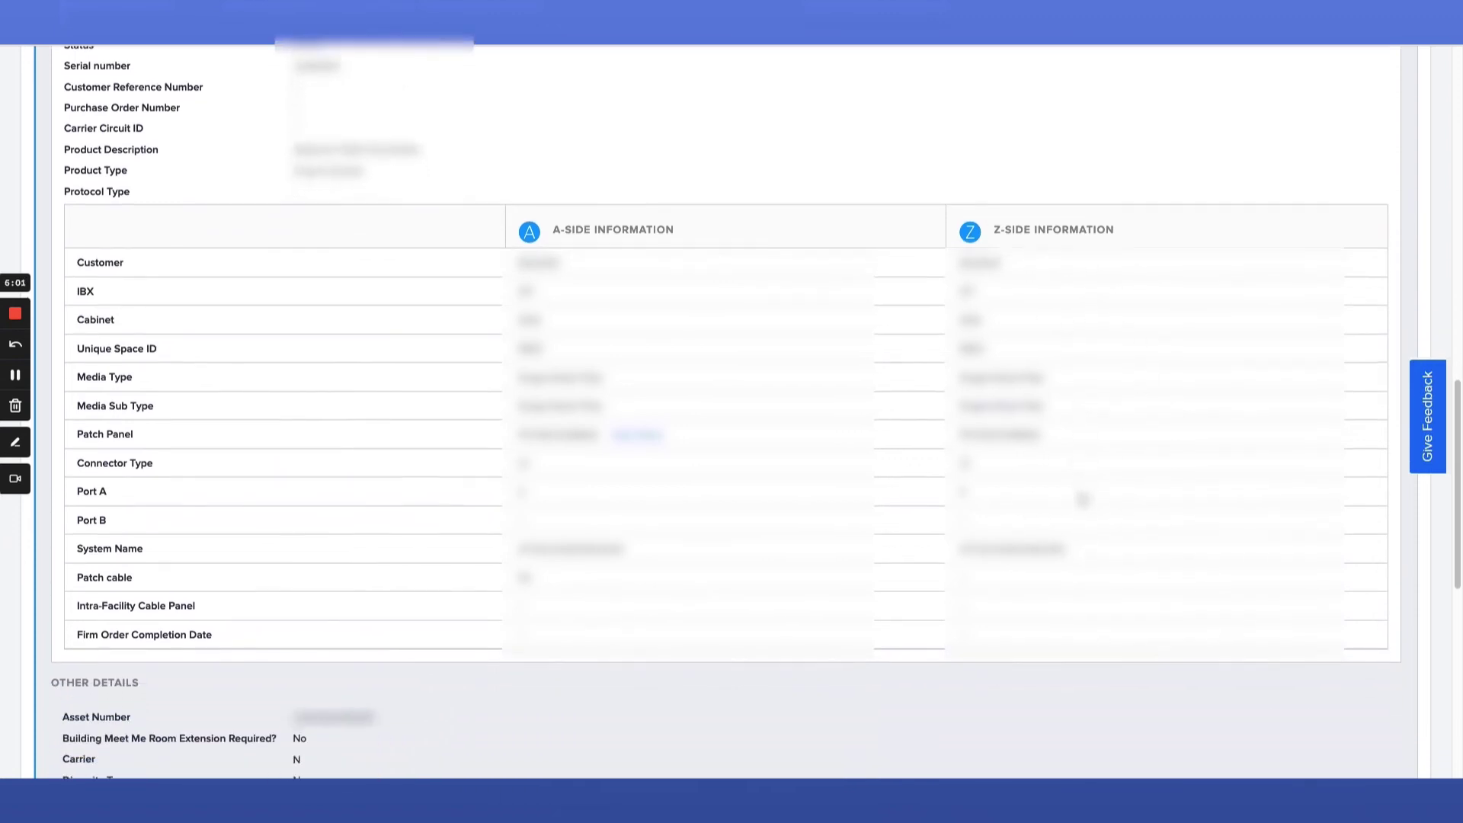
scroll(1081, 496, down, 1)
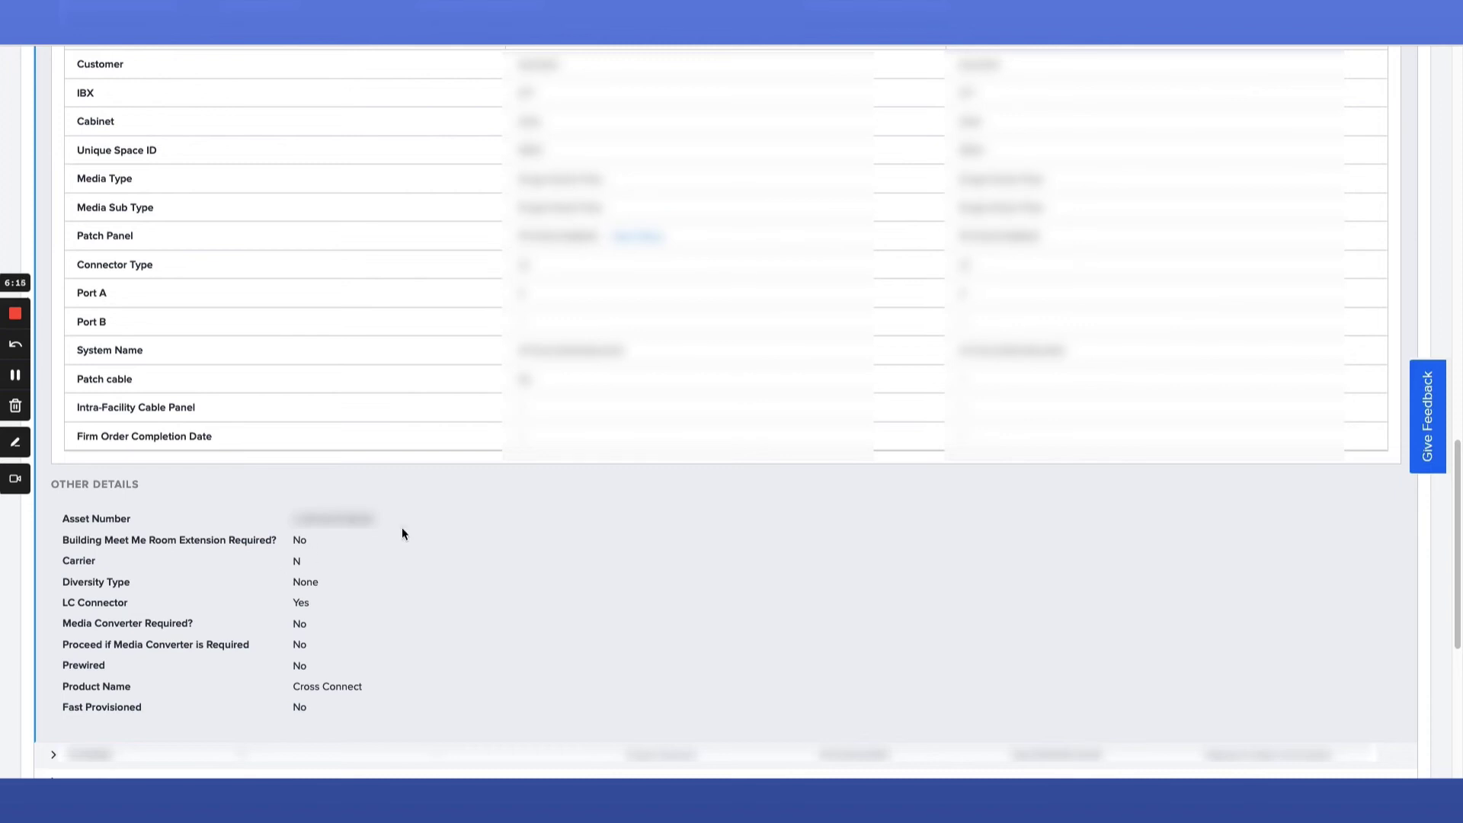
scroll(401, 529, up, 5)
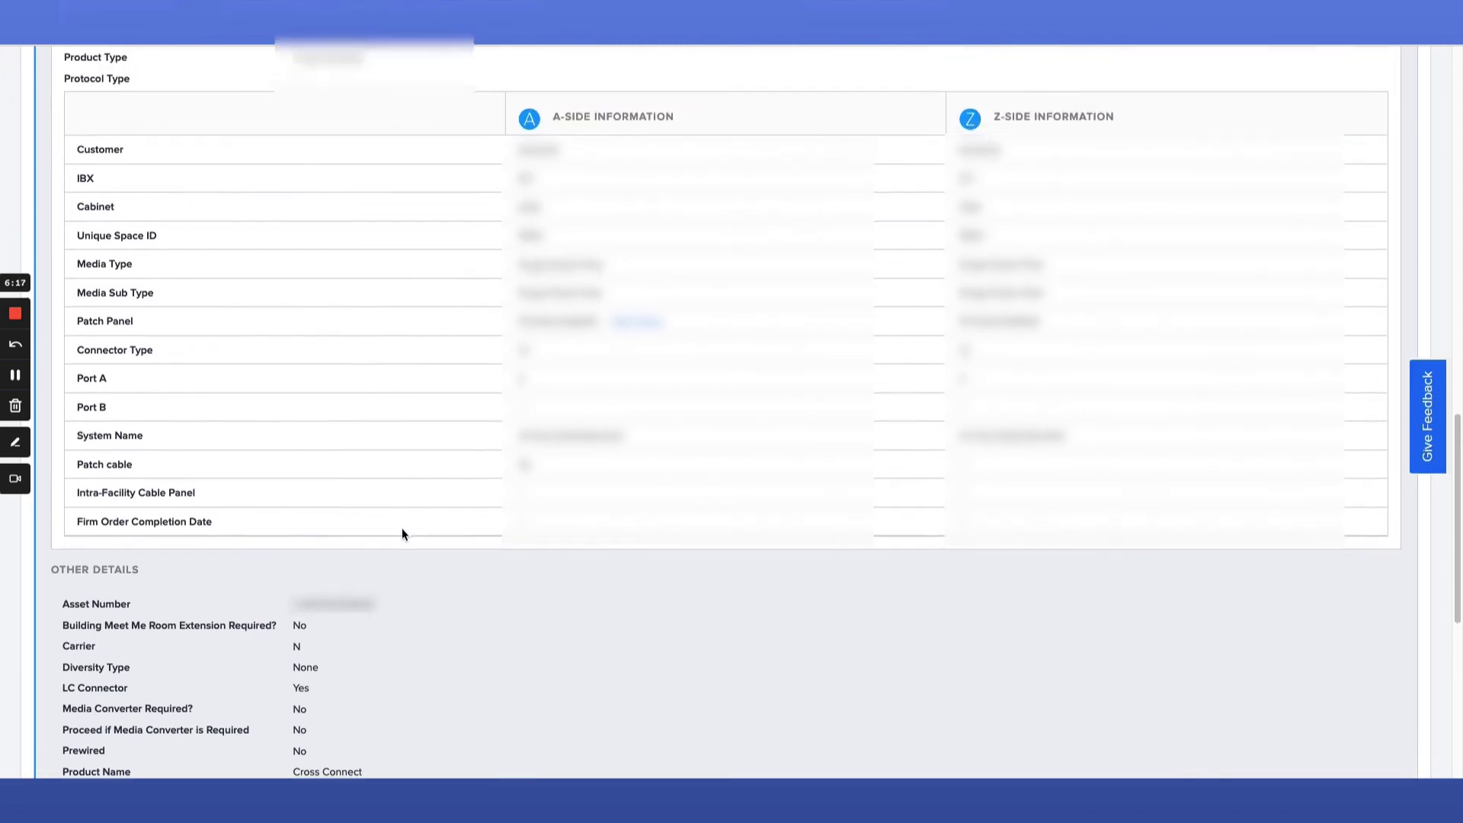
scroll(399, 531, up, 3)
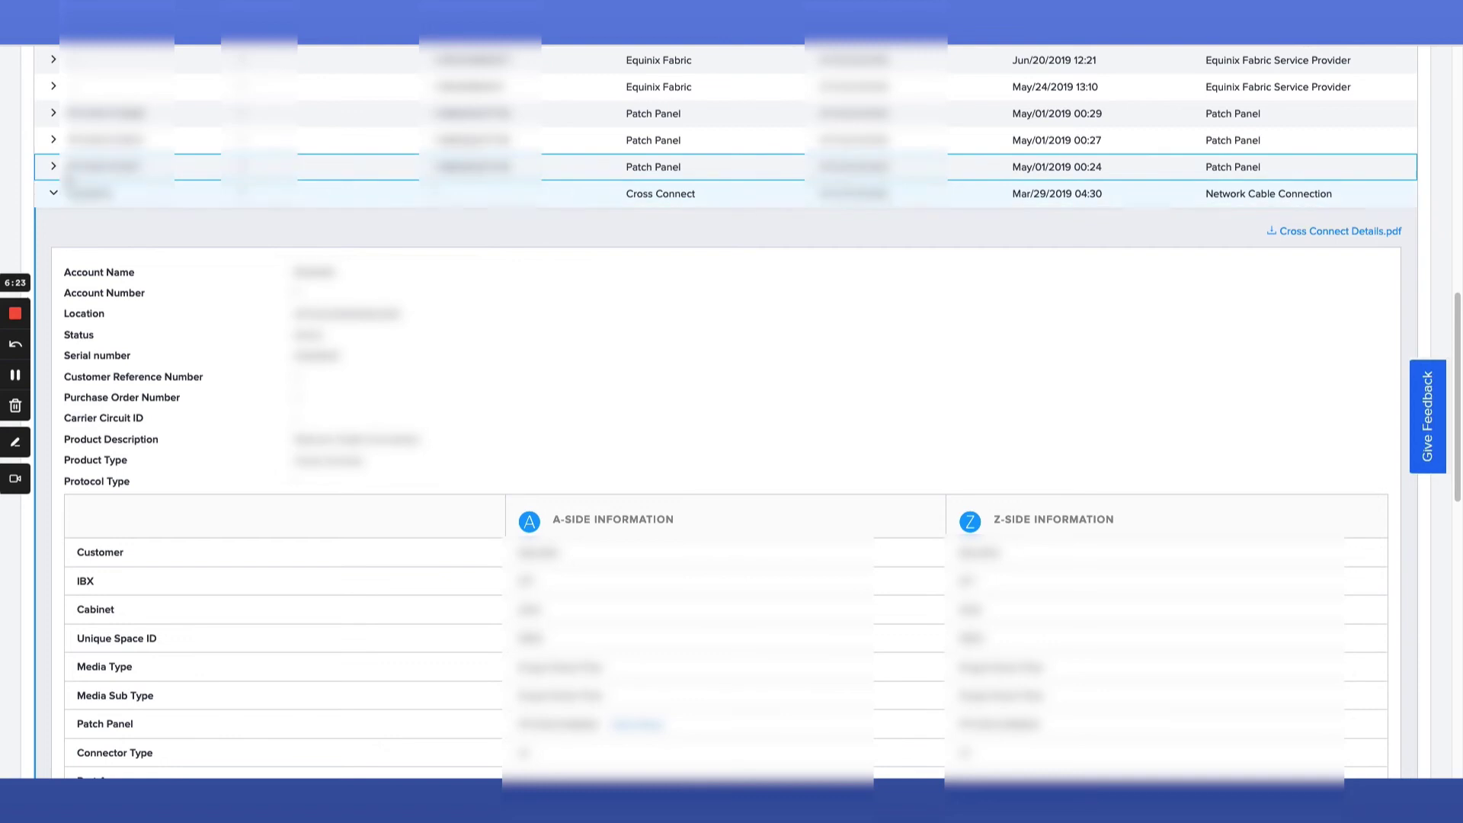
click(53, 193)
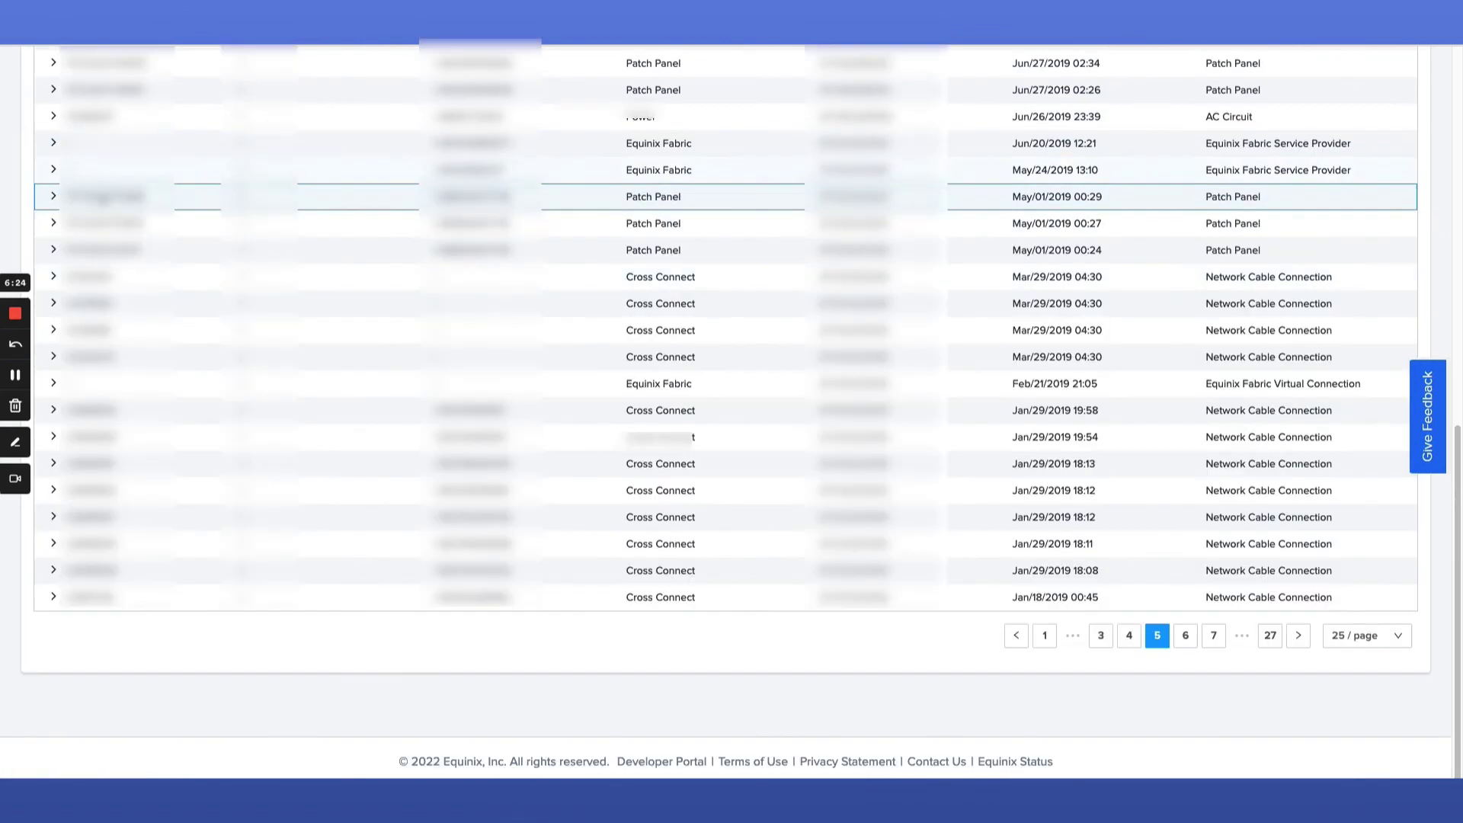
Expand the Patch Panel asset installed May/01/2019 00:27 and examine its account information and Other Details.
click(53, 222)
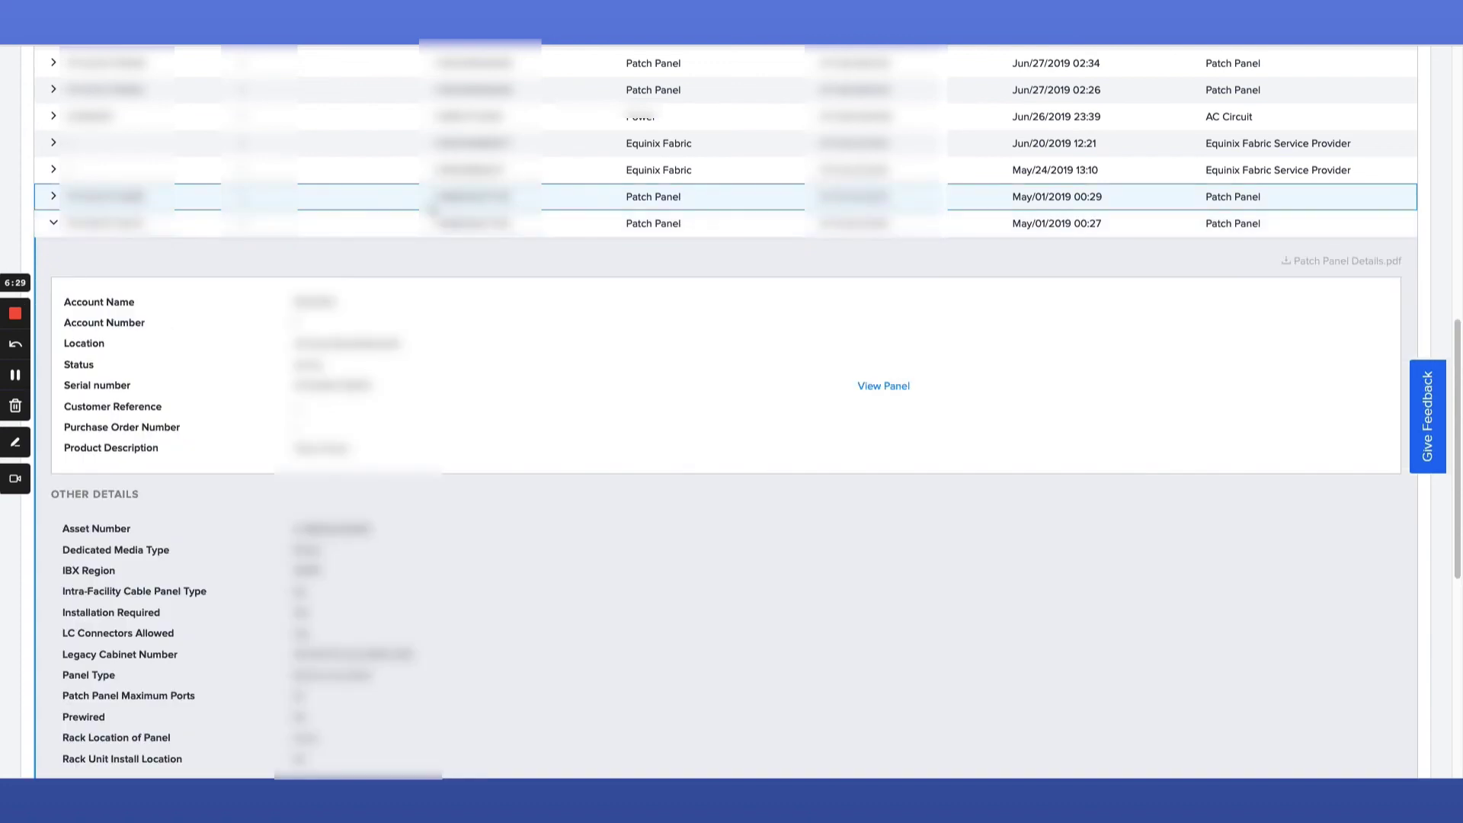
scroll(429, 202, down, 1)
scroll(467, 218, down, 1)
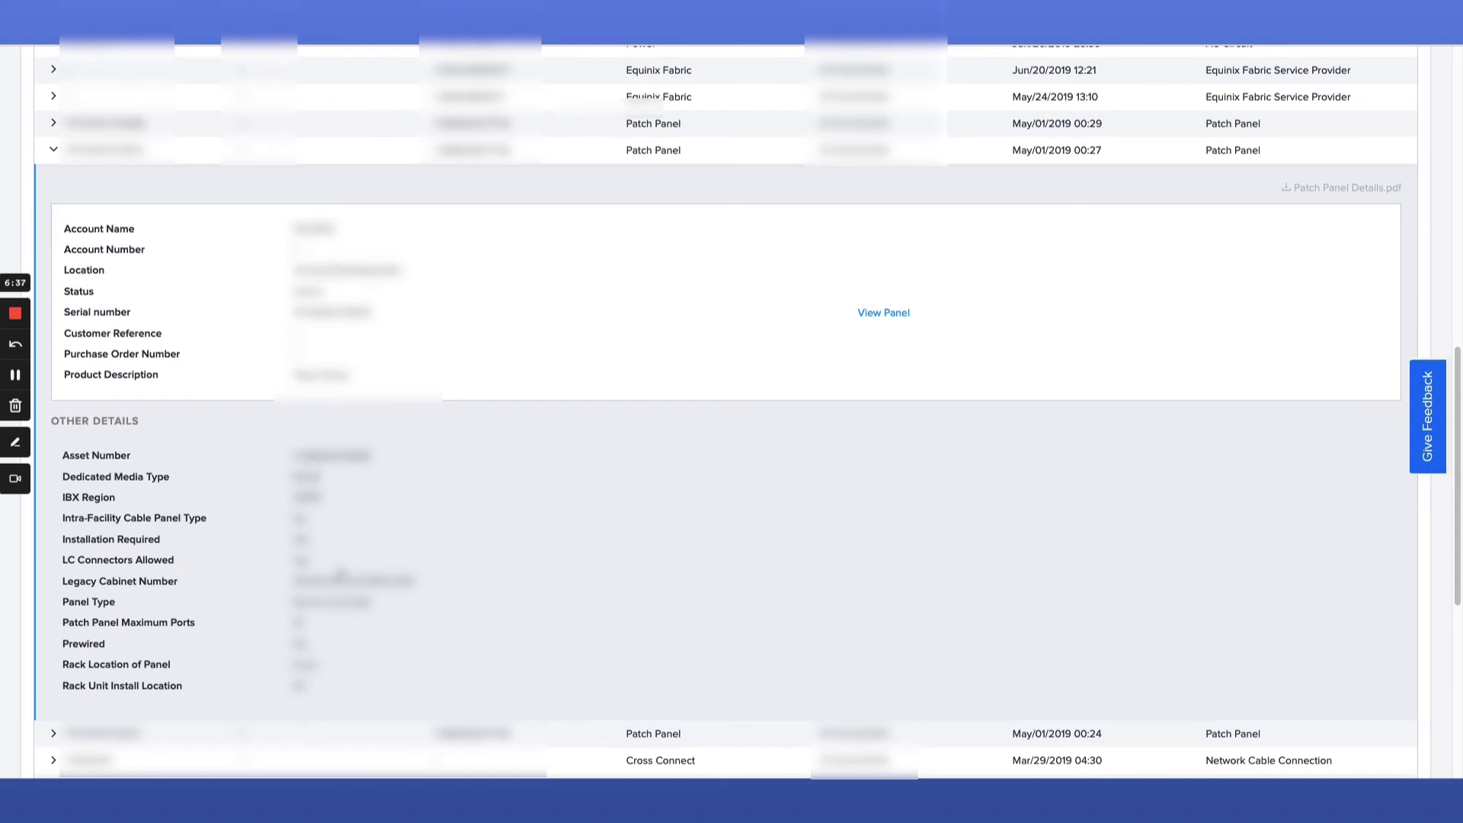
View the patch panel's visual port layout and its print preview, and close both without saving.
click(876, 322)
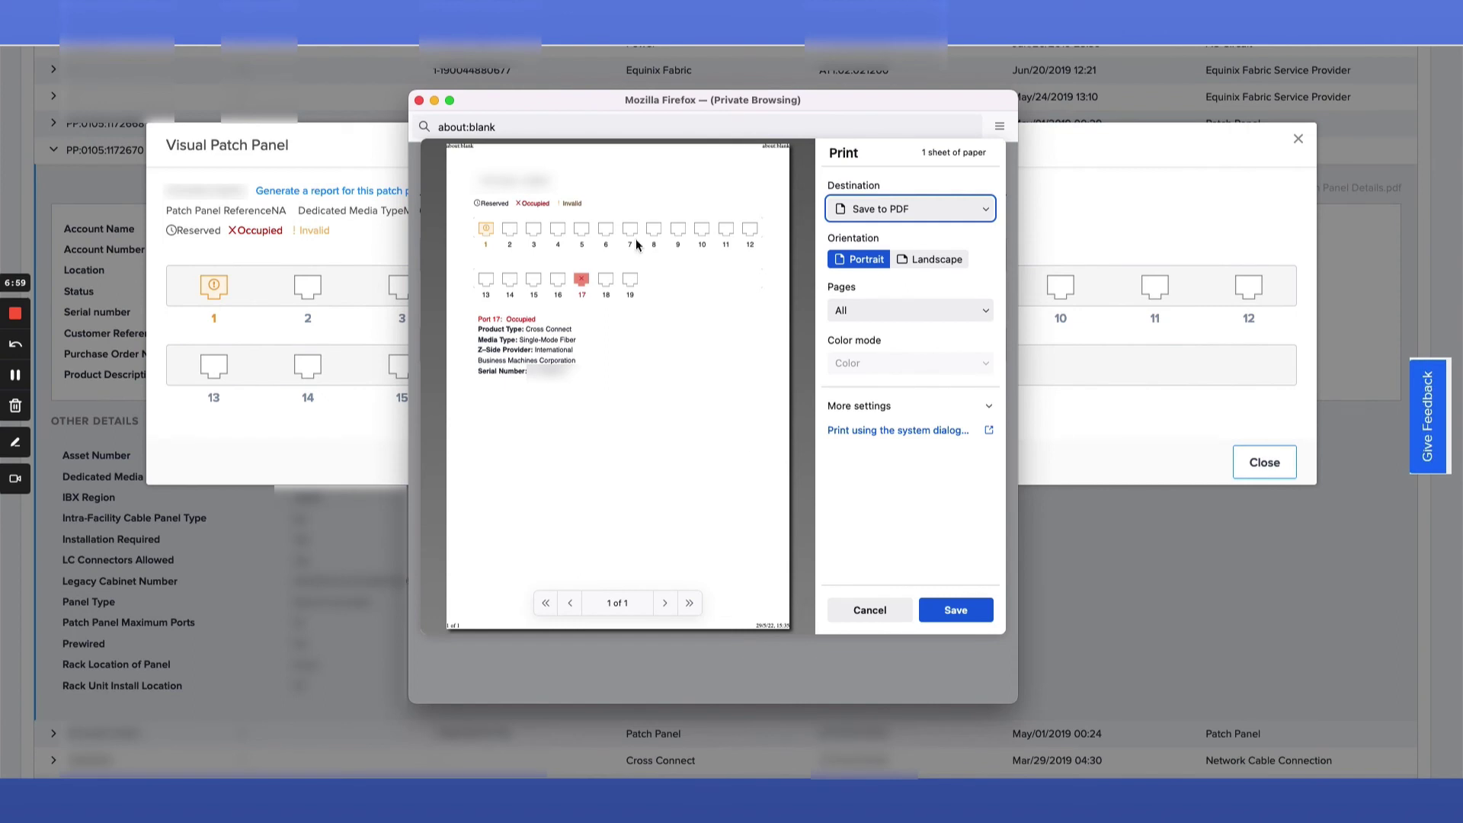
click(419, 100)
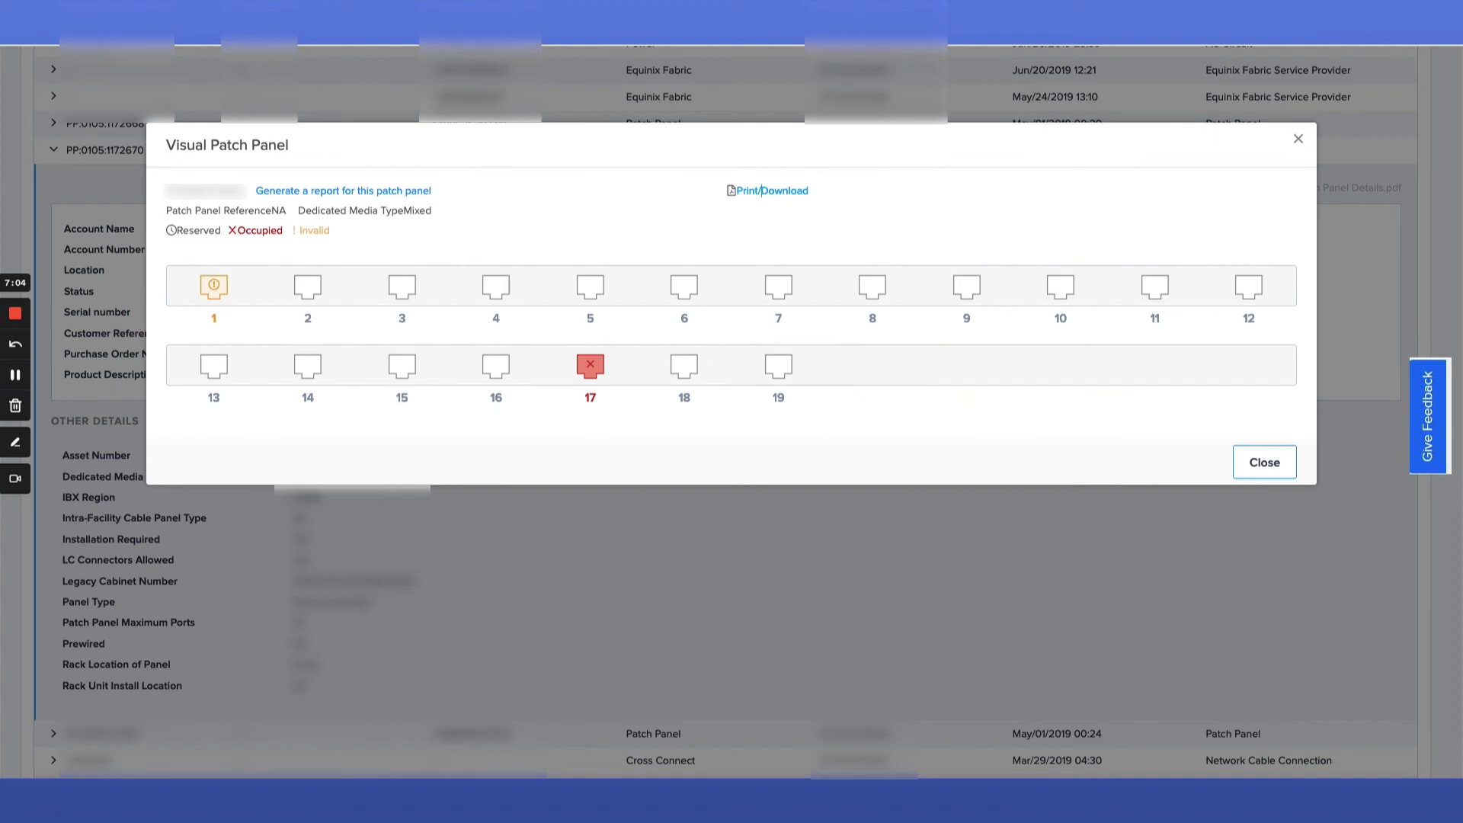
click(1255, 466)
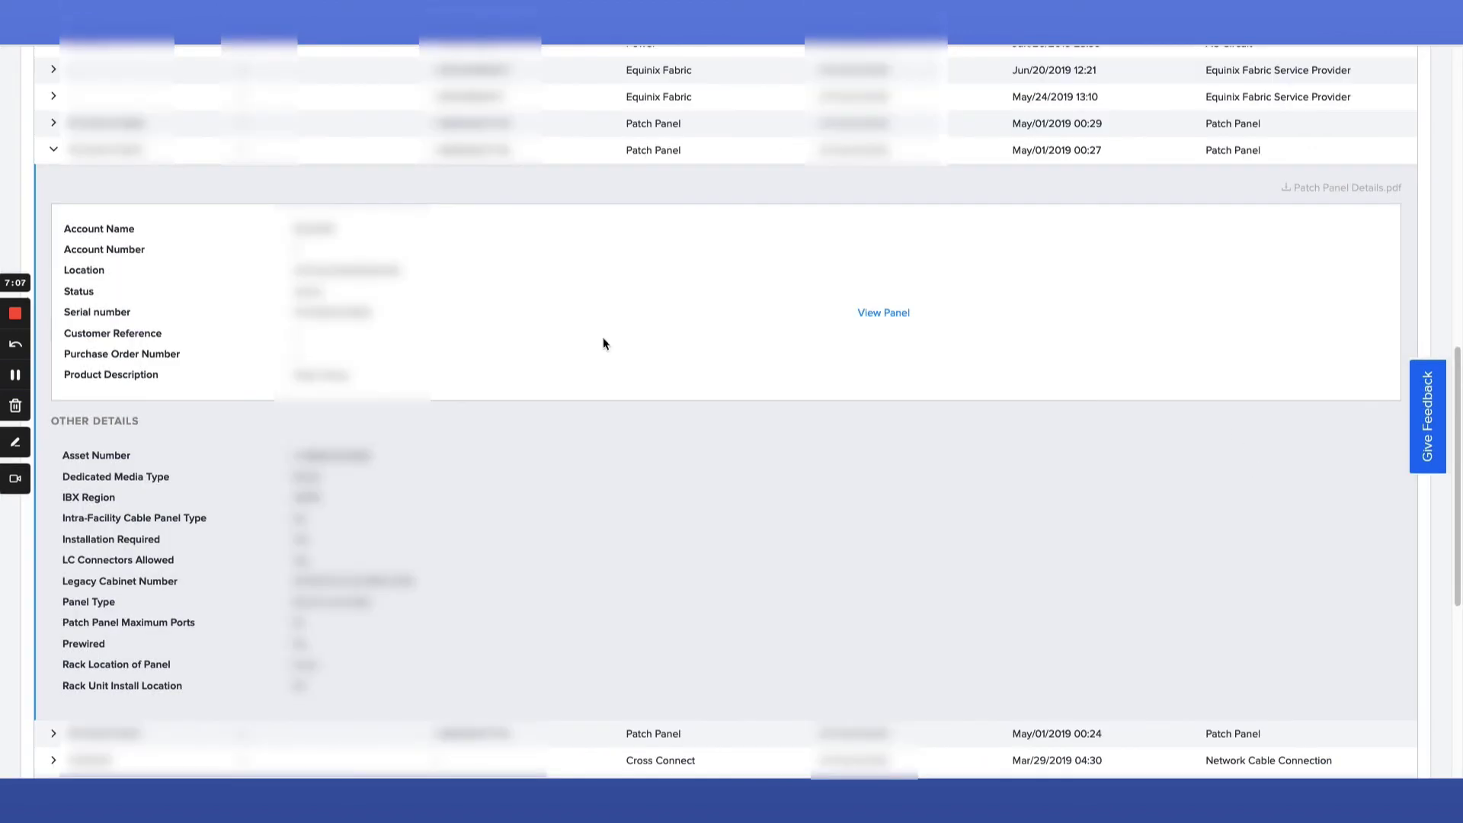
Collapse the expanded Patch Panel row and the first Power row in the asset table.
click(54, 152)
scroll(183, 206, up, 2)
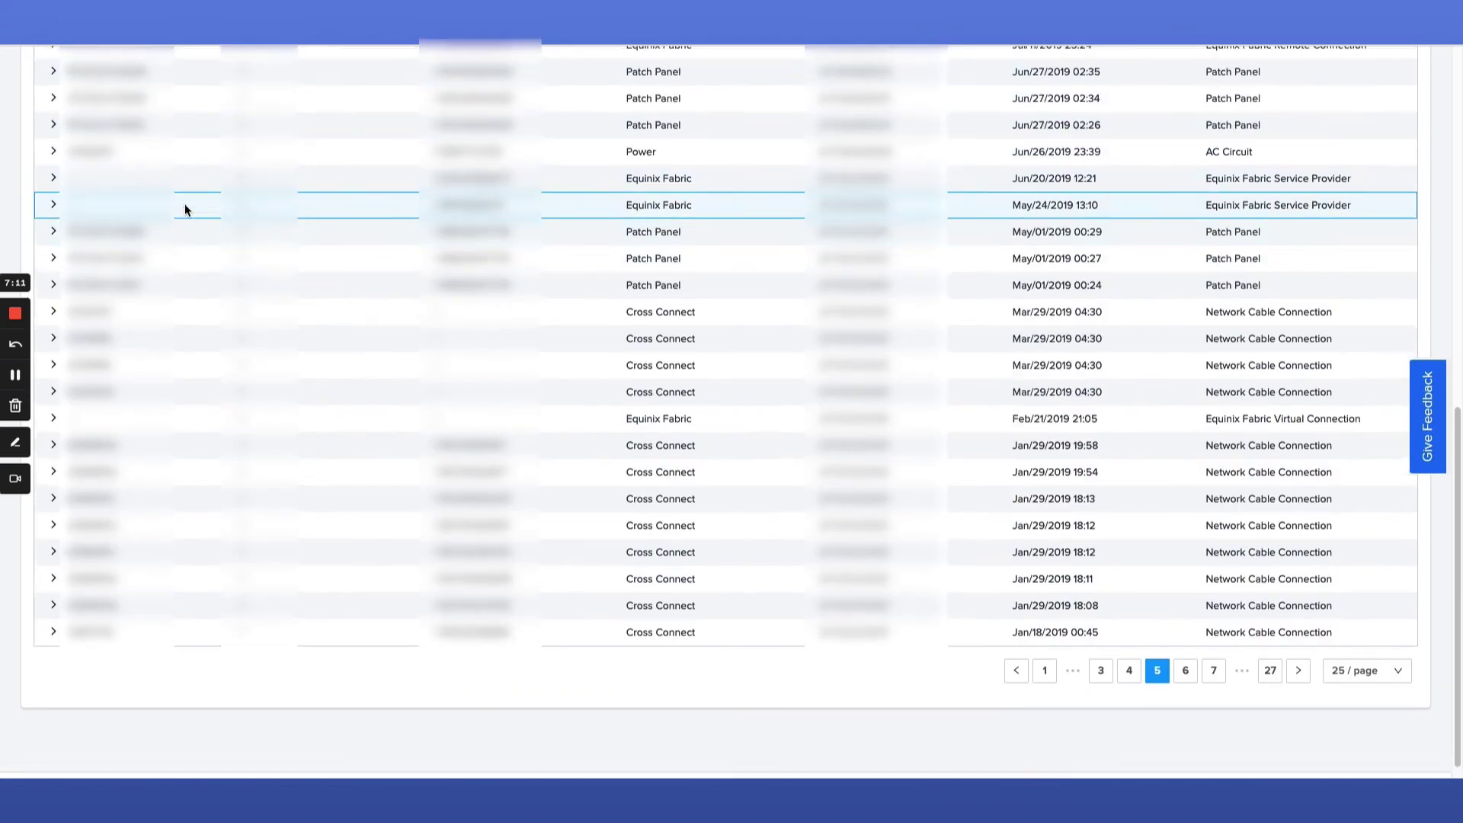
scroll(186, 203, up, 4)
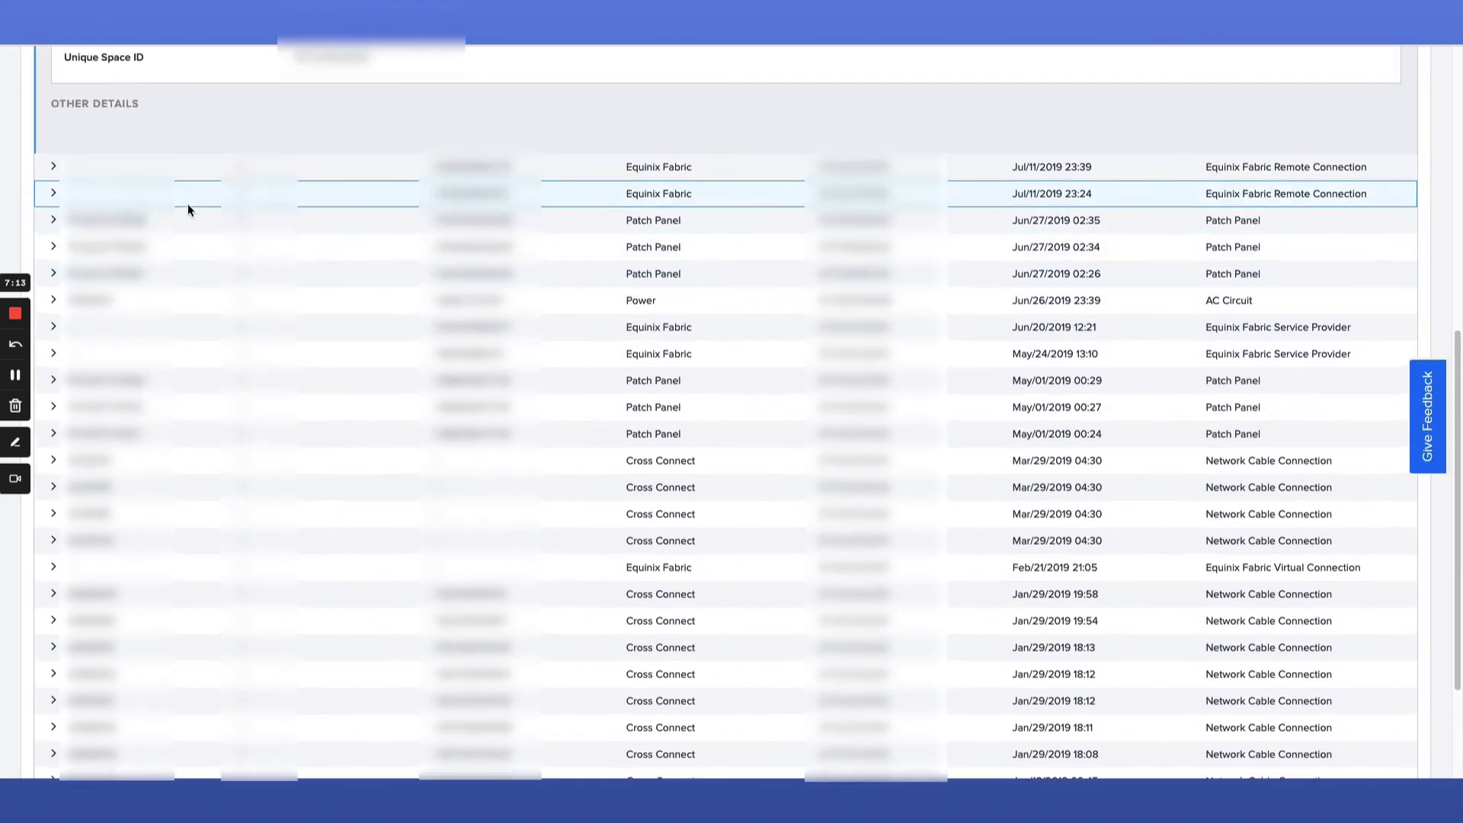
scroll(190, 210, up, 10)
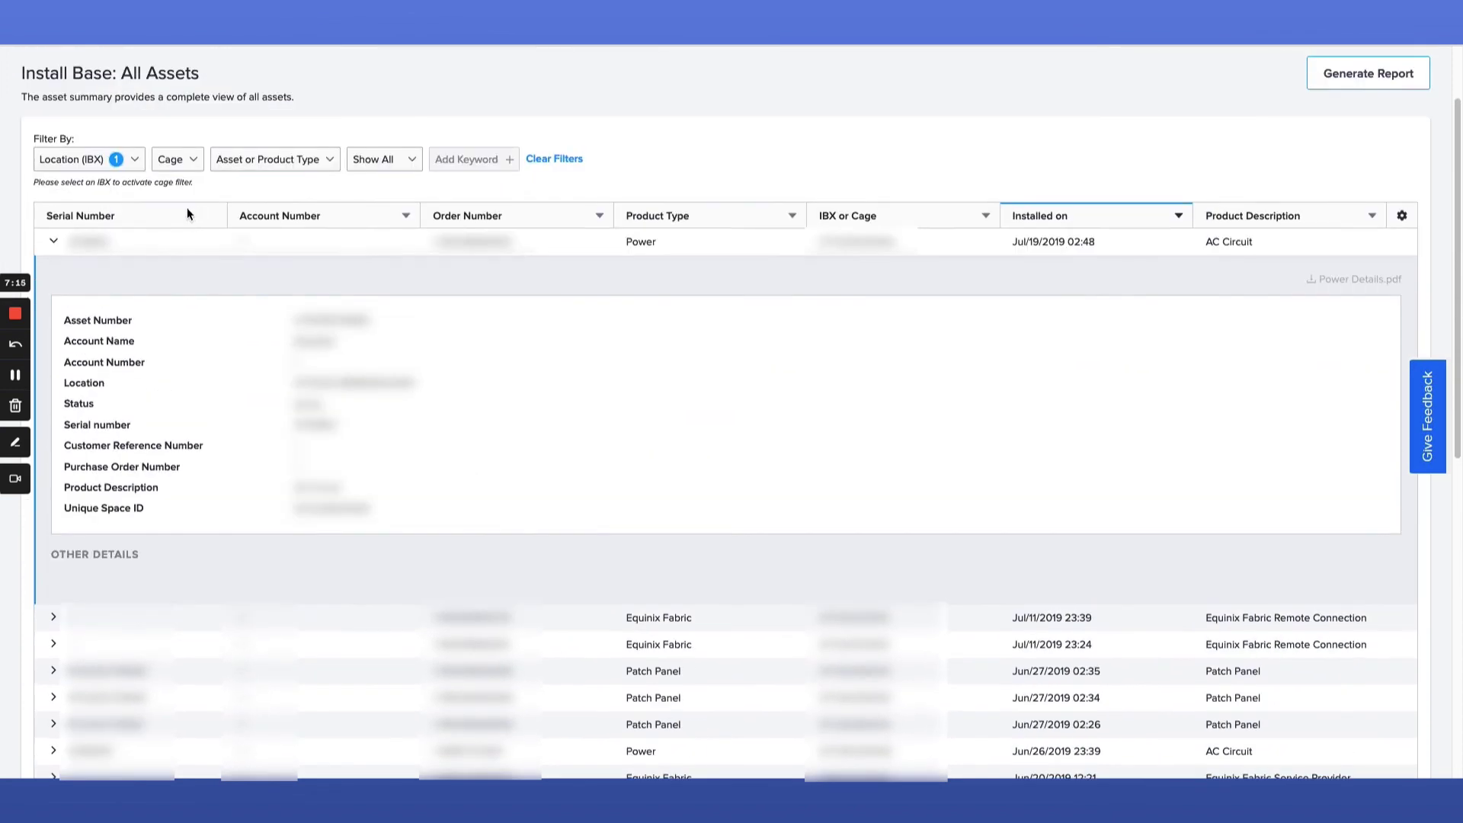
click(54, 242)
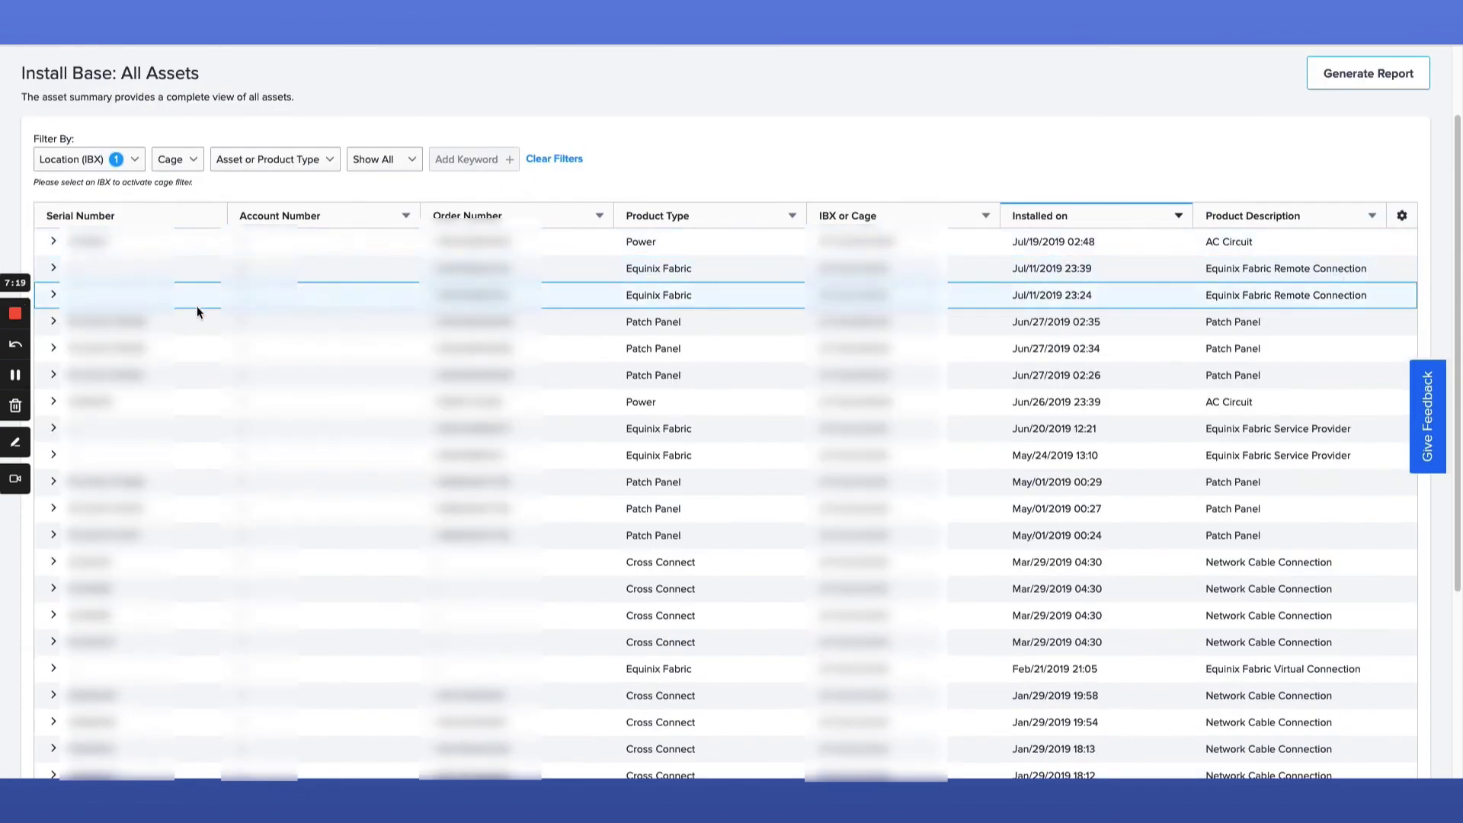
scroll(216, 317, up, 1)
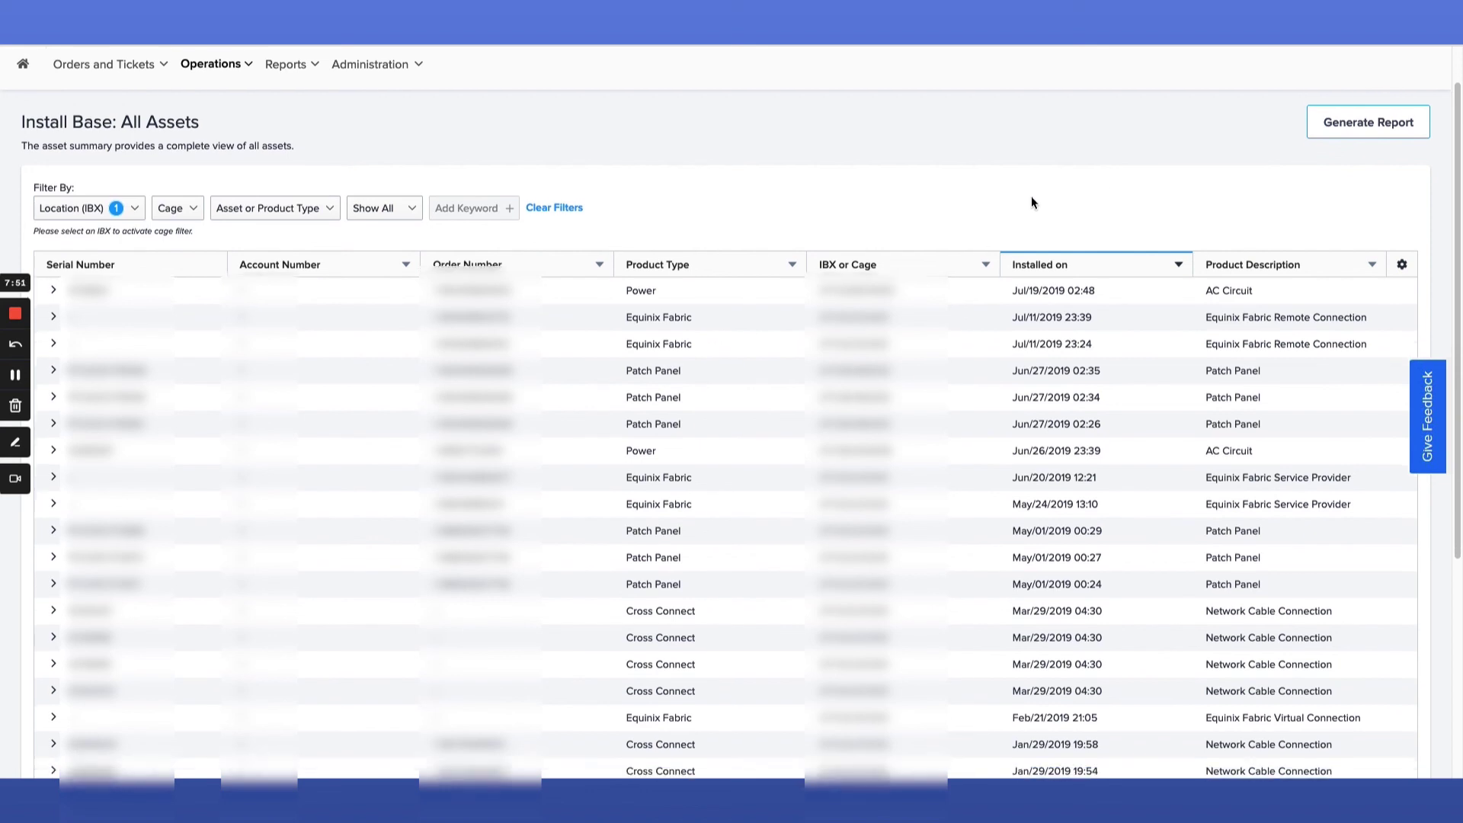
scroll(1032, 198, up, 1)
scroll(1031, 202, up, 1)
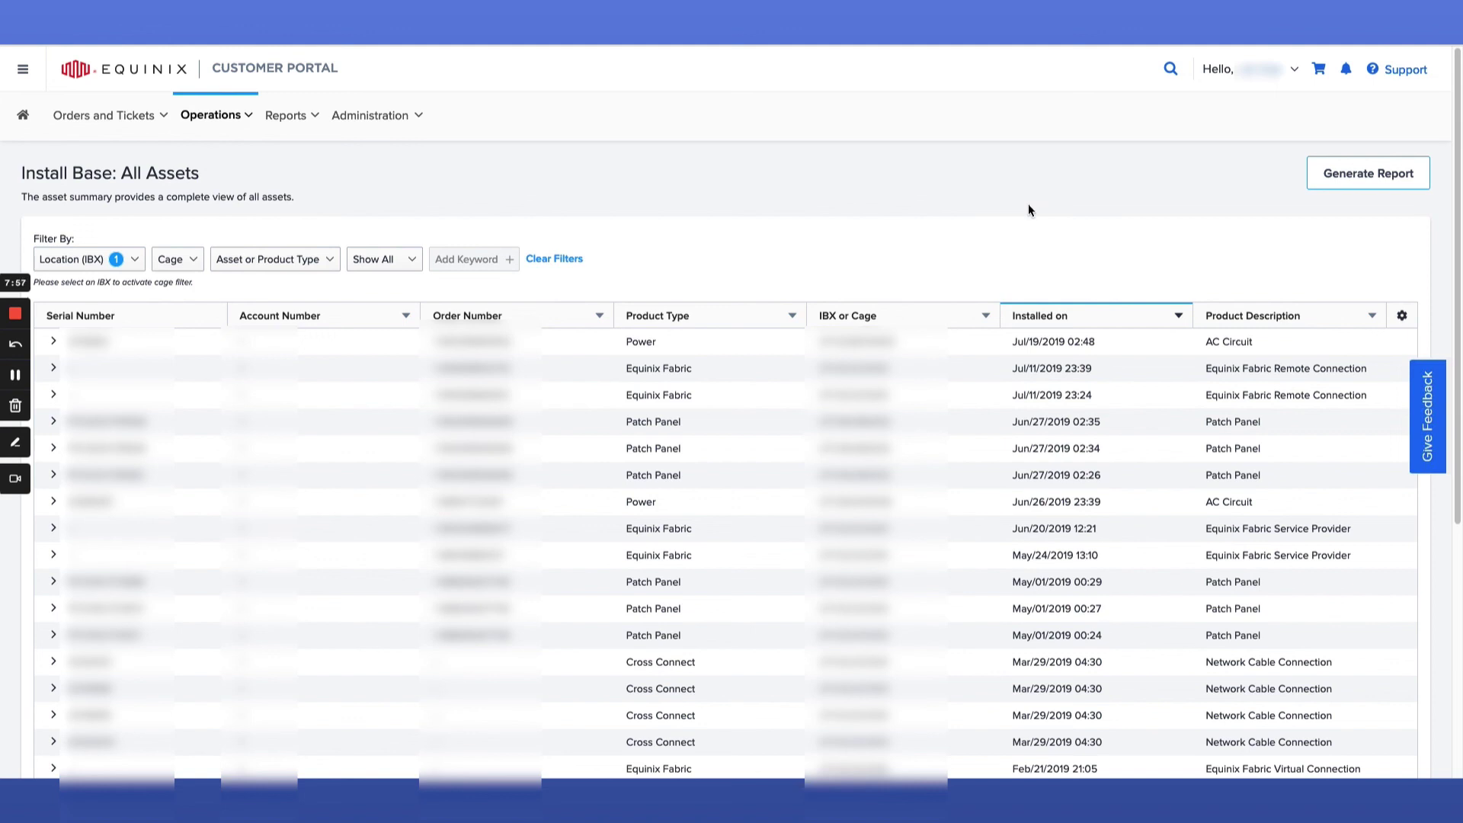
scroll(1029, 205, down, 1)
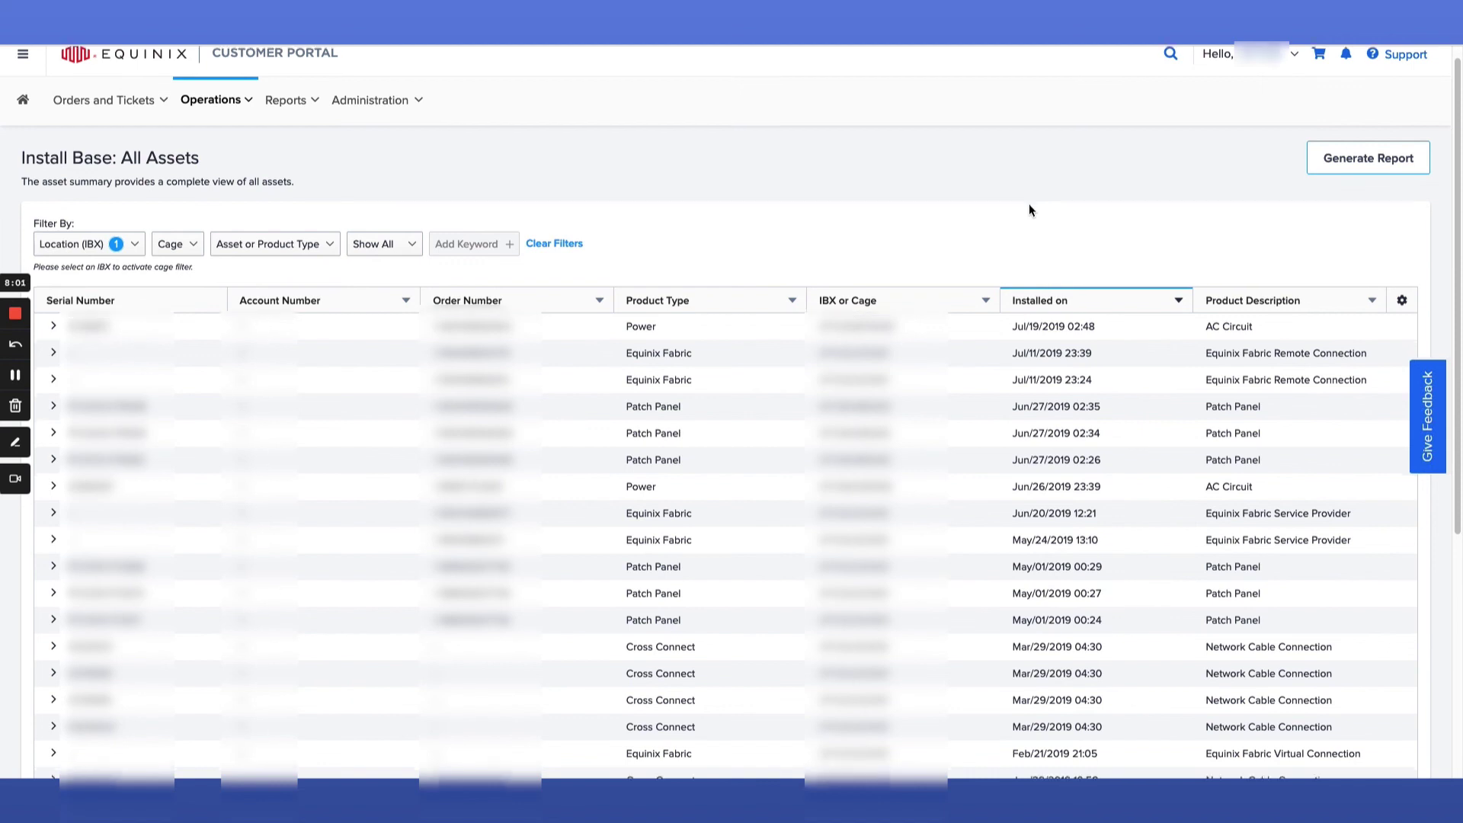
scroll(1029, 209, down, 1)
scroll(1028, 204, down, 2)
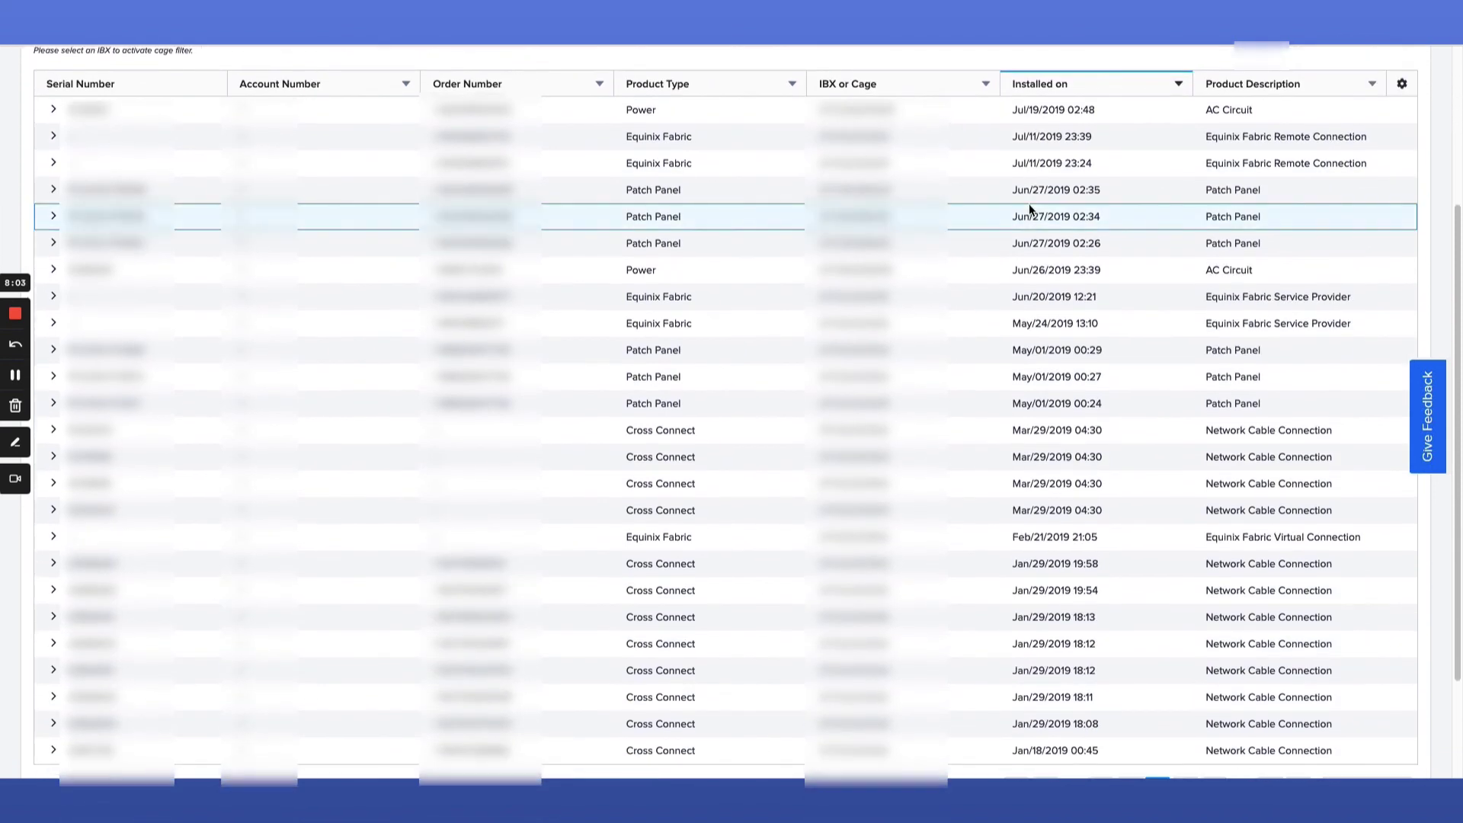
scroll(1028, 206, down, 2)
scroll(1028, 204, up, 5)
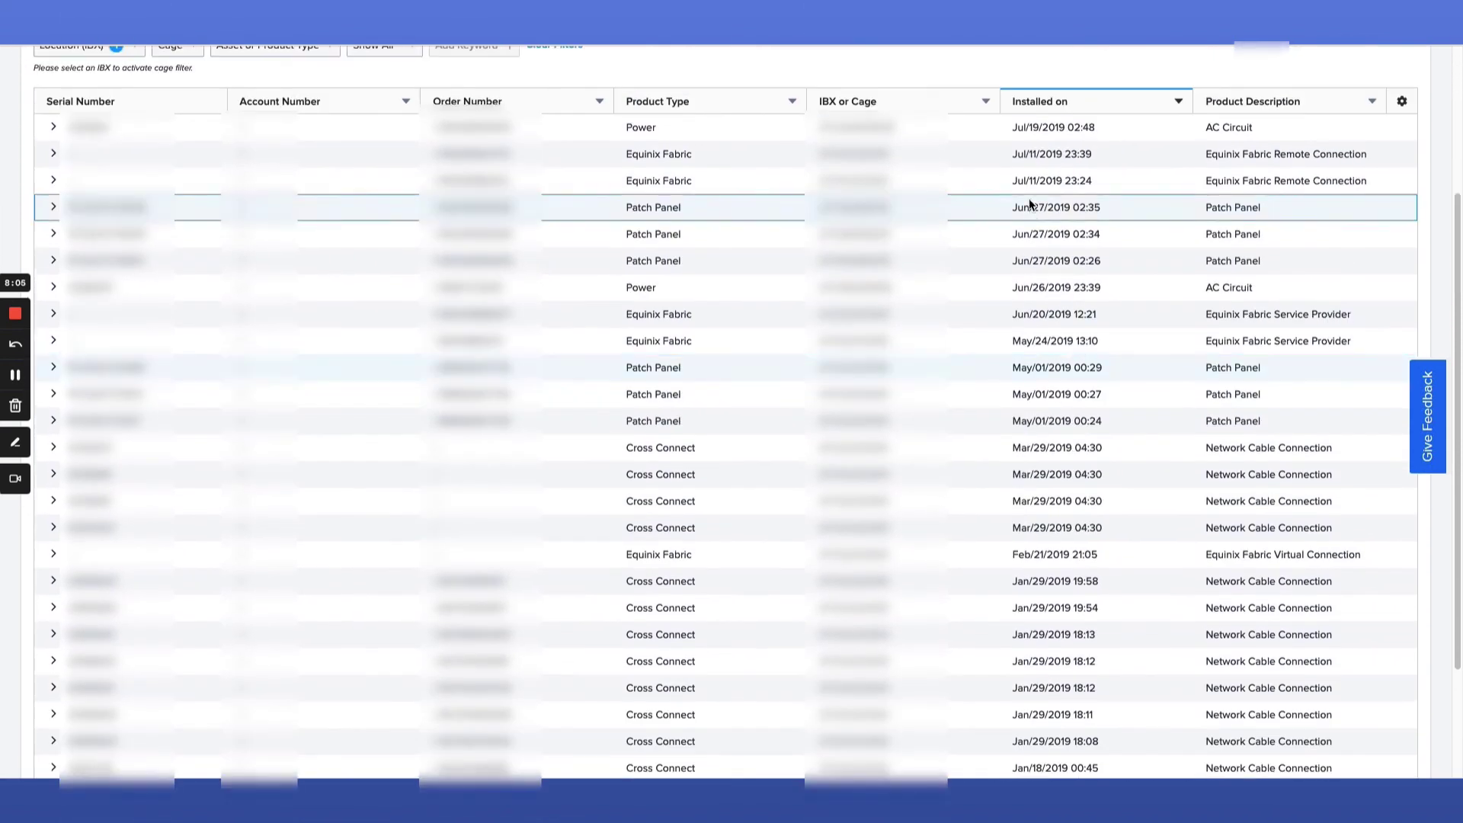
scroll(1029, 204, up, 1)
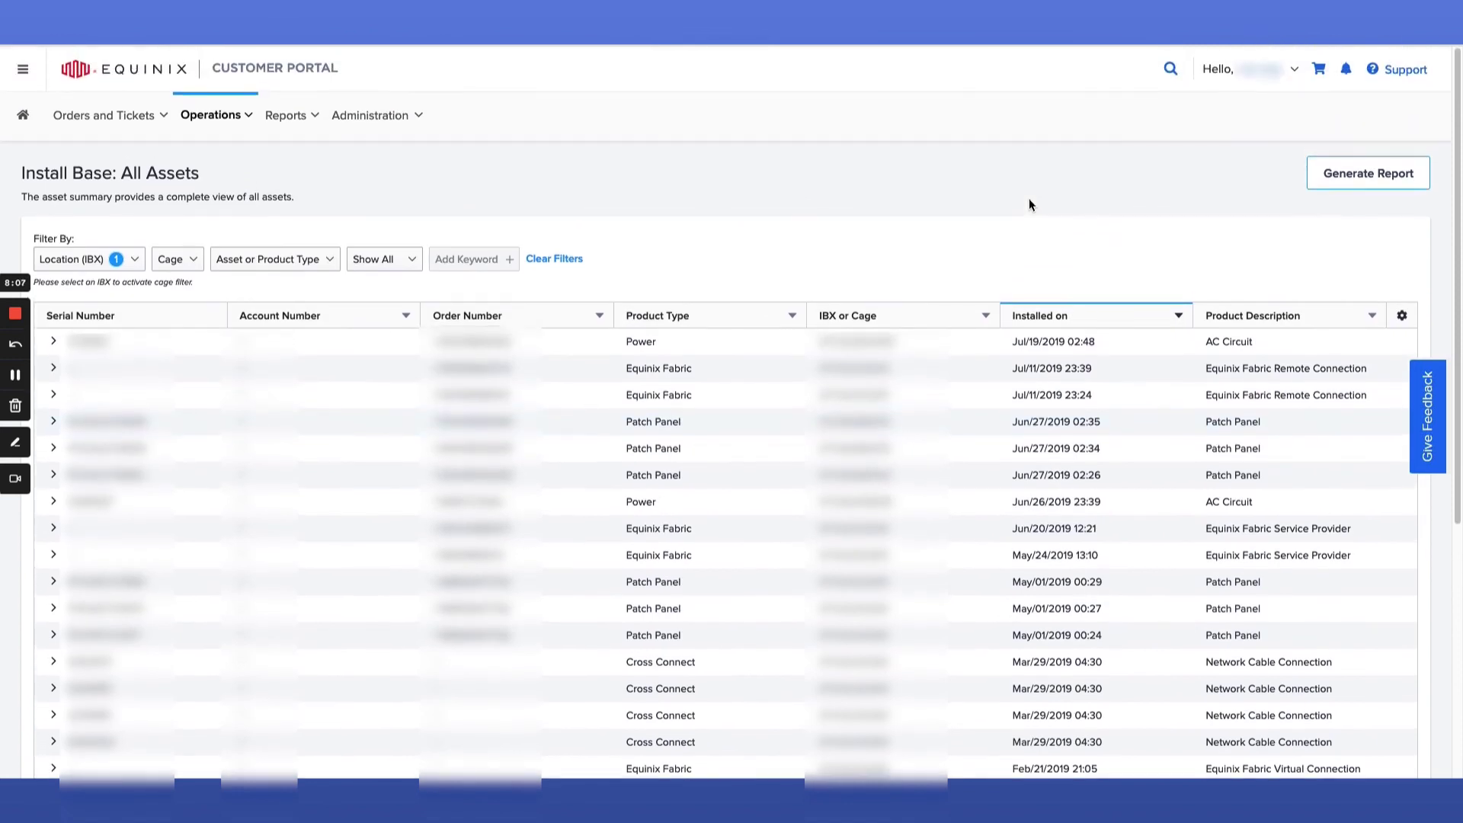